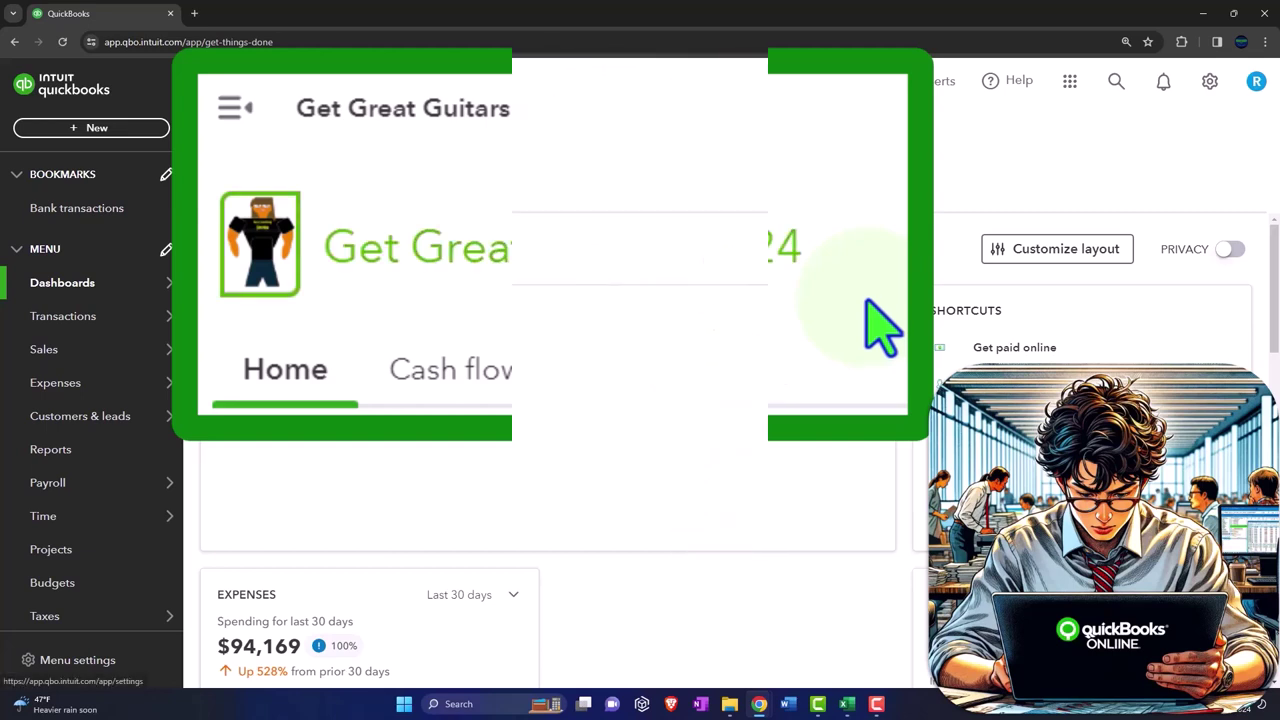
- Open the favorite Balance Sheet, Profit and Loss, and Trial Balance reports, each in its own browser tab
{"action": "left_click", "coordinate": [75, 458]}
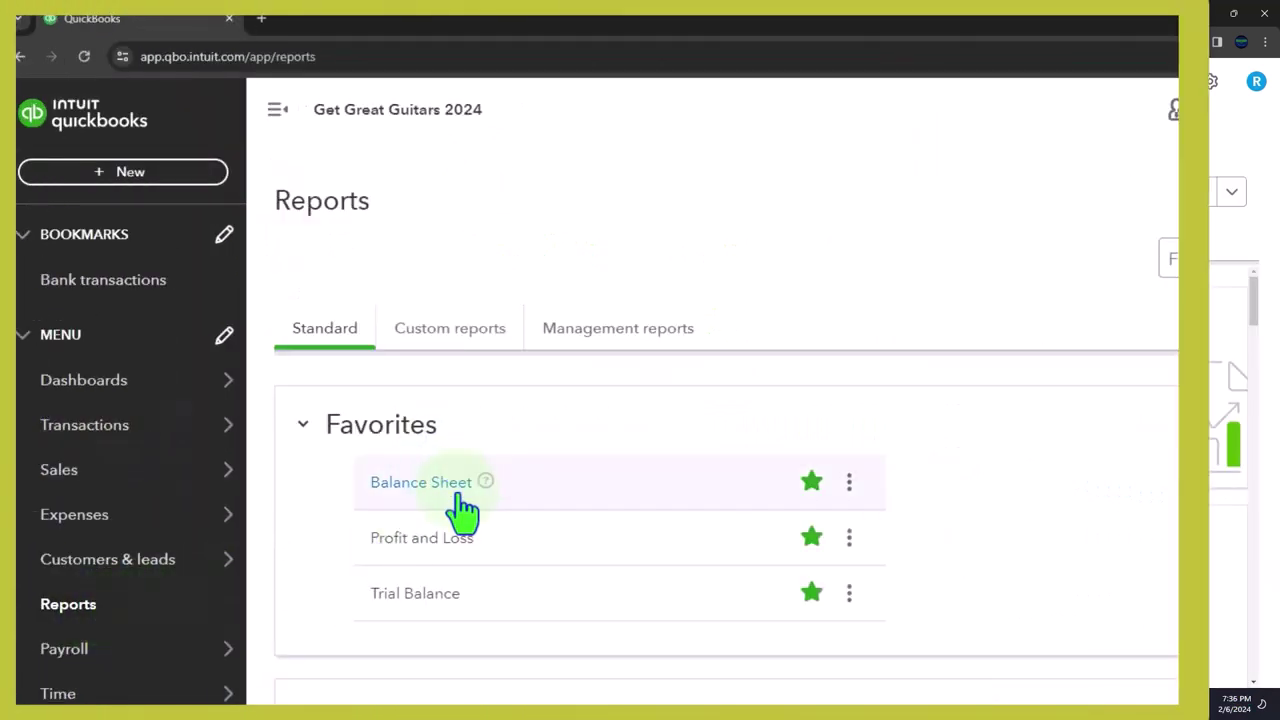
{"action": "right_click", "coordinate": [458, 488]}
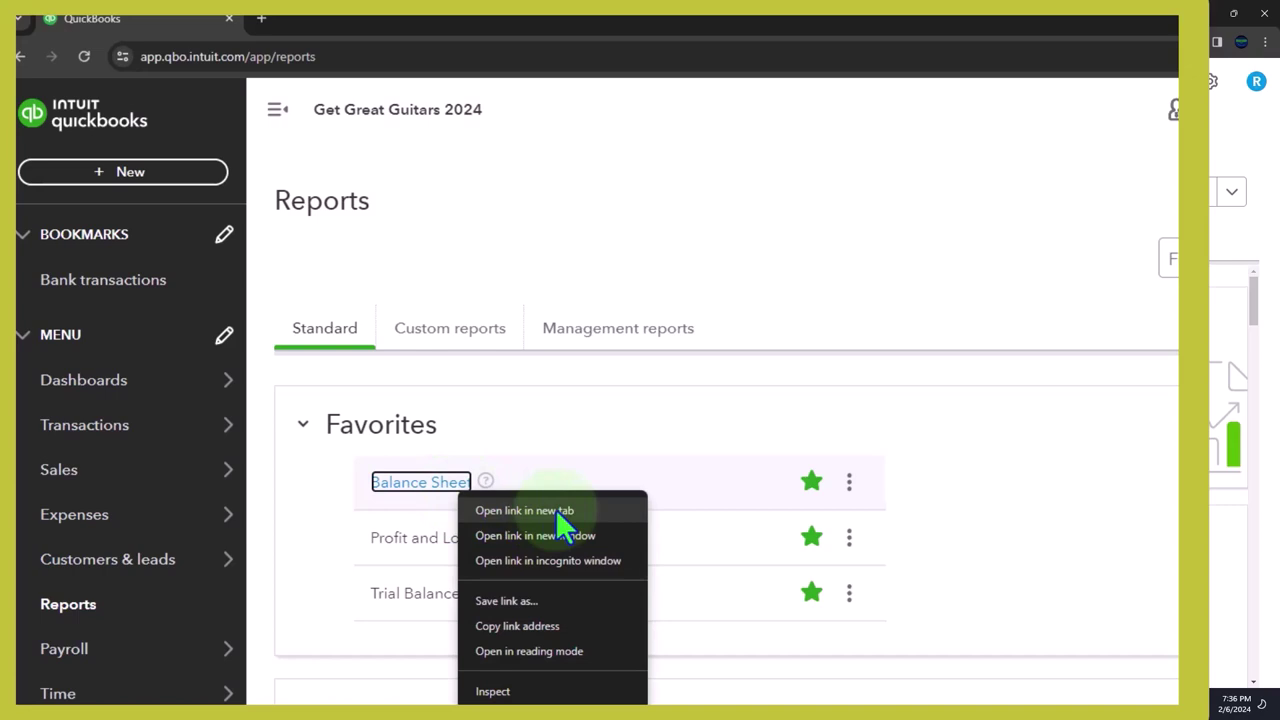
{"action": "left_click", "coordinate": [556, 510]}
{"action": "right_click", "coordinate": [446, 545]}
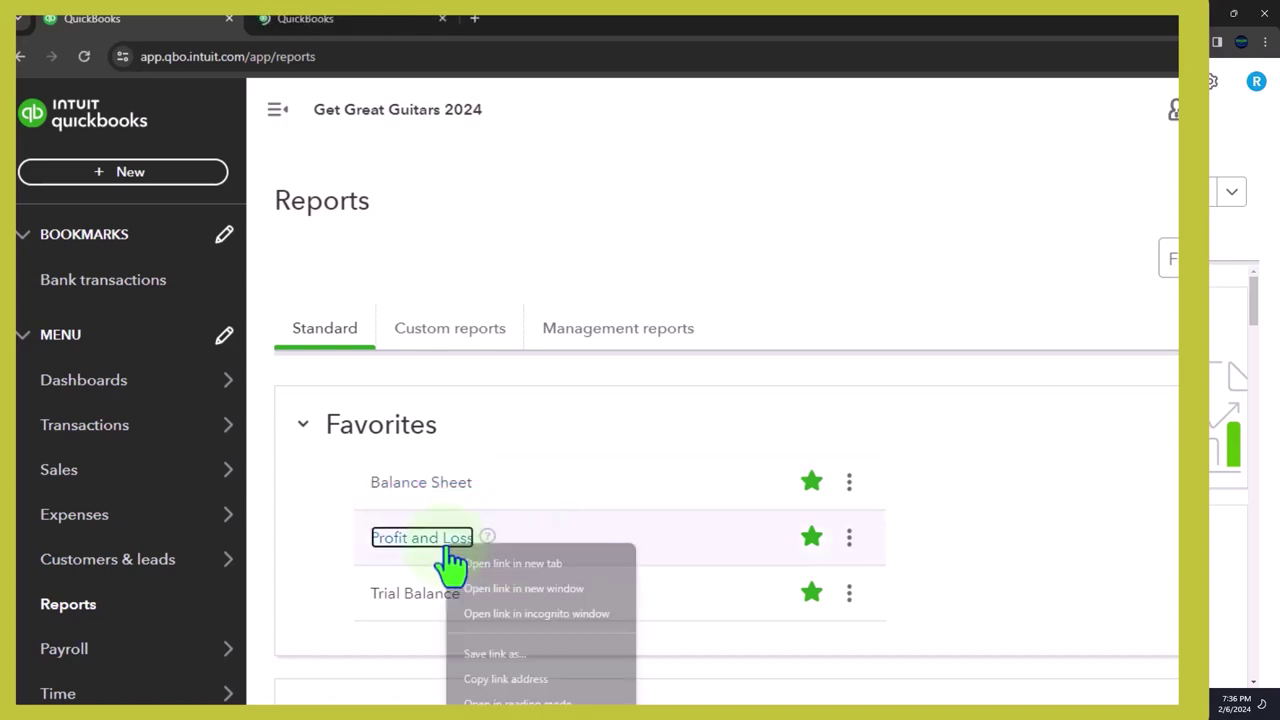
{"action": "left_click", "coordinate": [562, 564]}
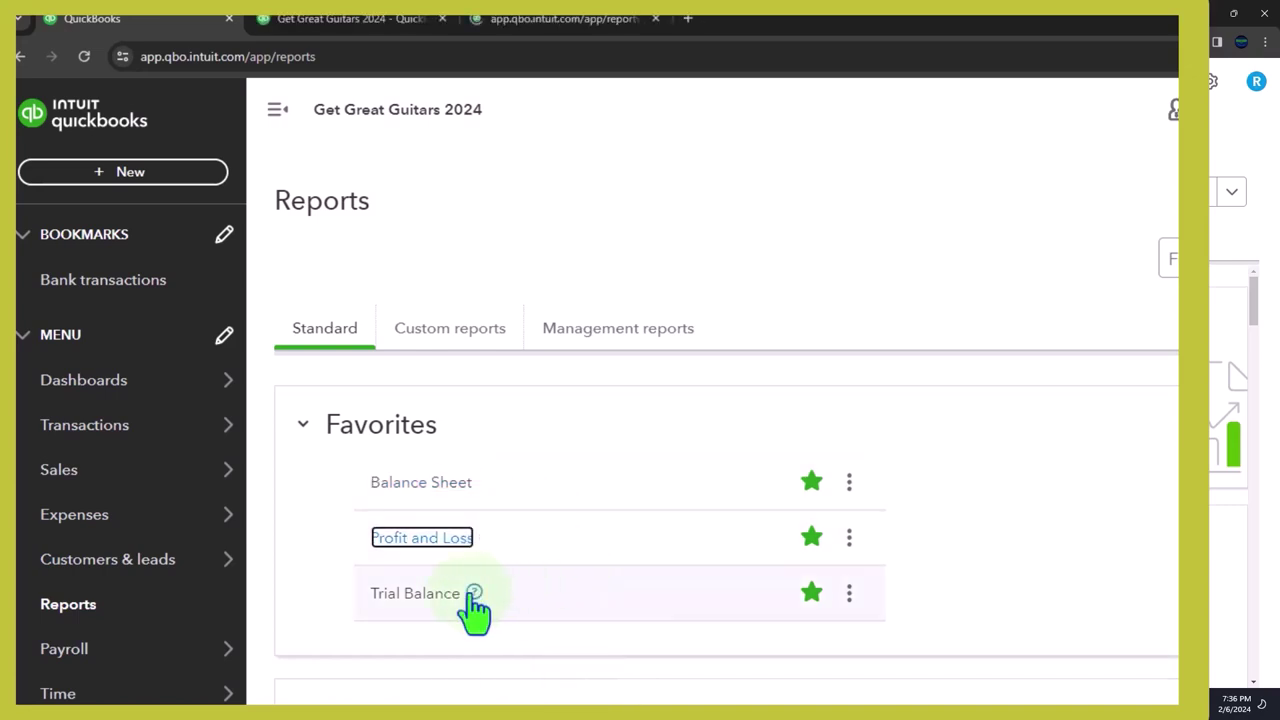
{"action": "right_click", "coordinate": [434, 600]}
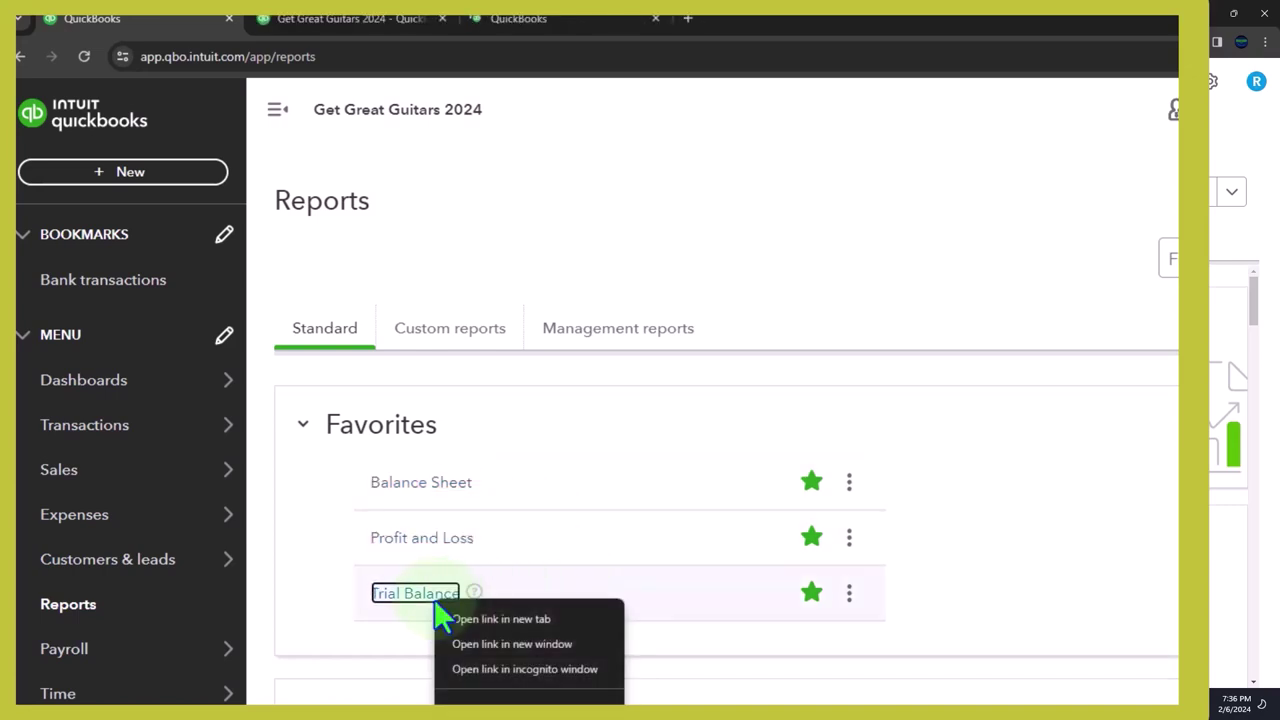
{"action": "left_click", "coordinate": [502, 619]}
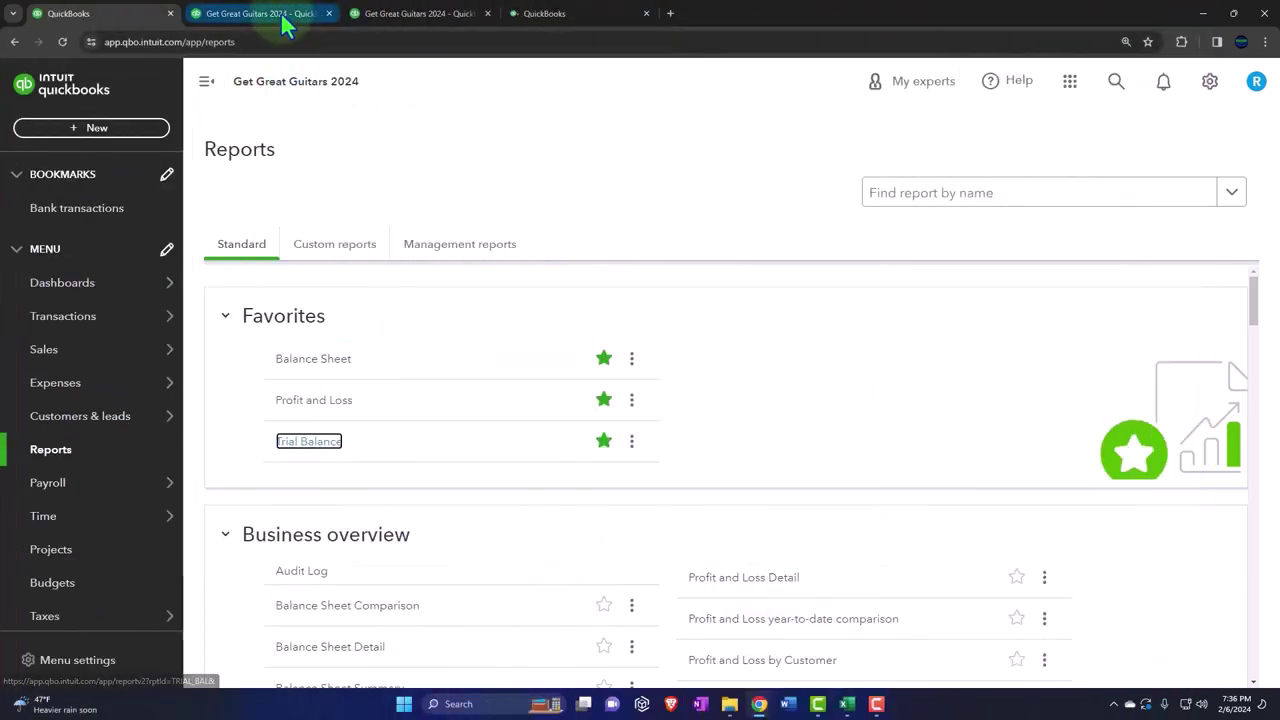
- Set the Balance Sheet's report period from 01/01/2024 to 02/29/2024, with the navigation menu collapsed
{"action": "left_click", "coordinate": [379, 18]}
{"action": "left_click", "coordinate": [207, 82]}
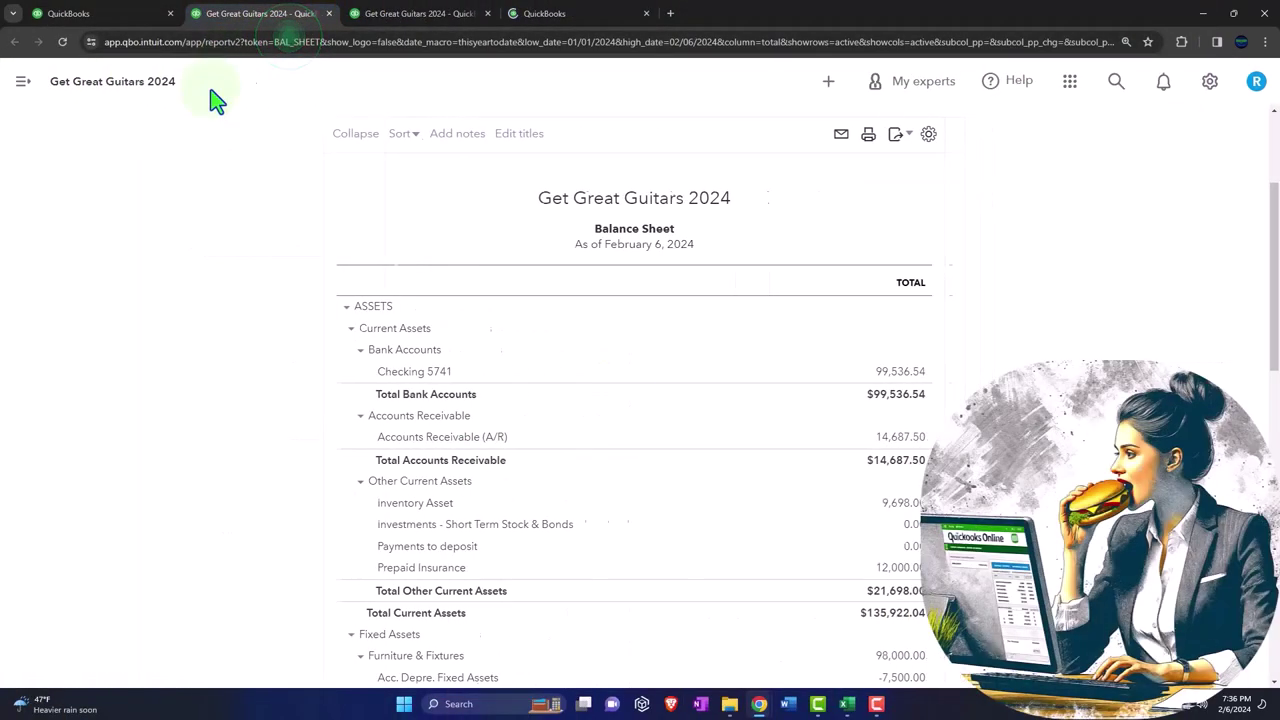
{"action": "left_click_drag", "start_coordinate": [279, 222], "coordinate": [160, 212]}
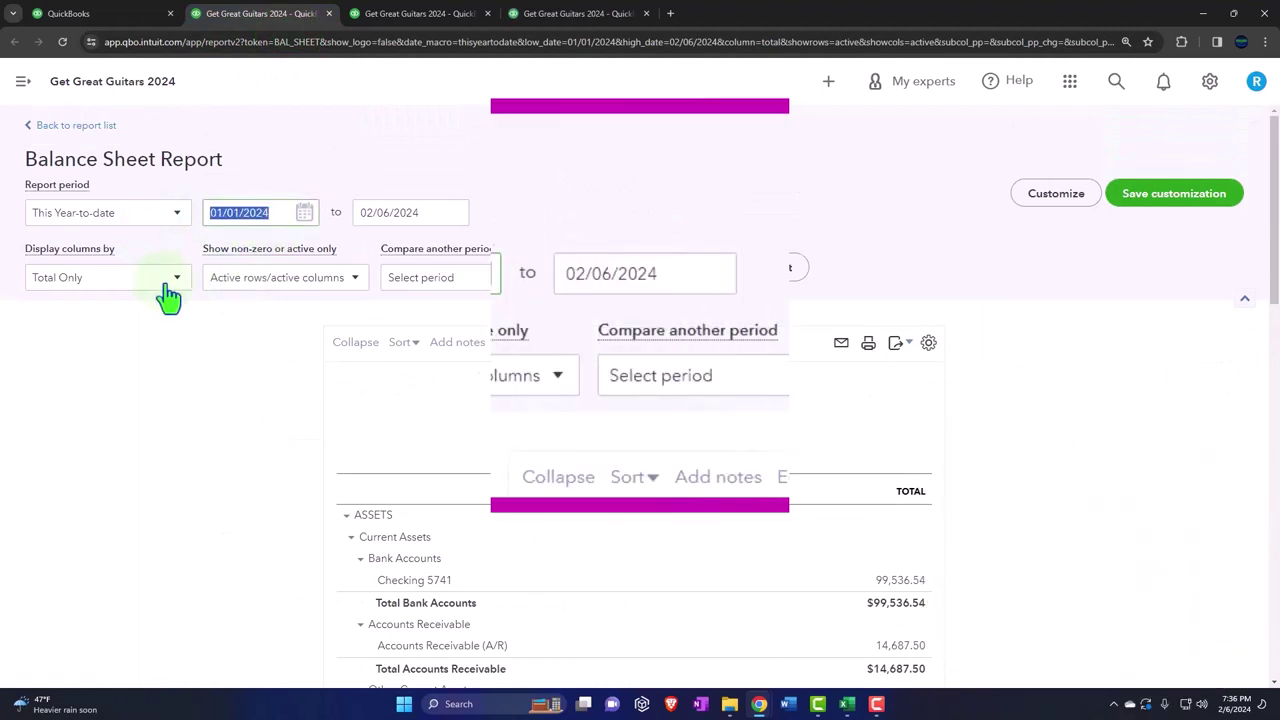
{"action": "type", "text": "01012024"}
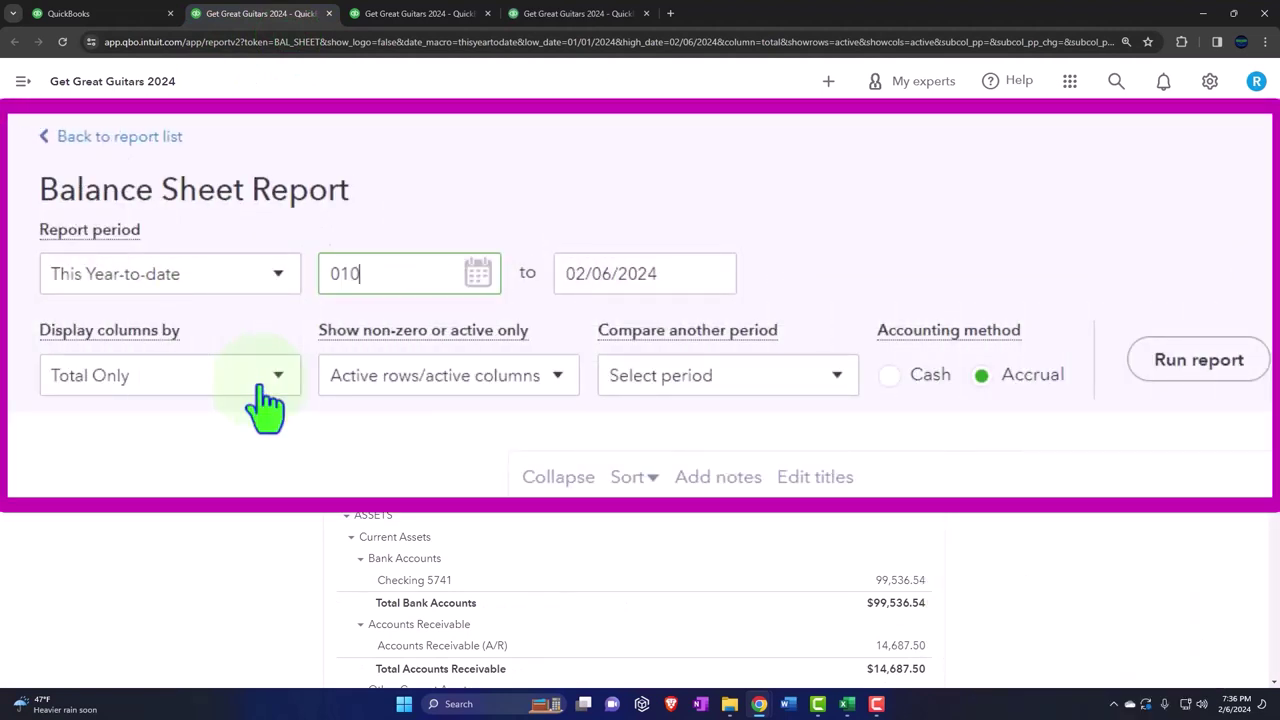
{"action": "key", "text": "Tab"}
{"action": "type", "text": "022924"}
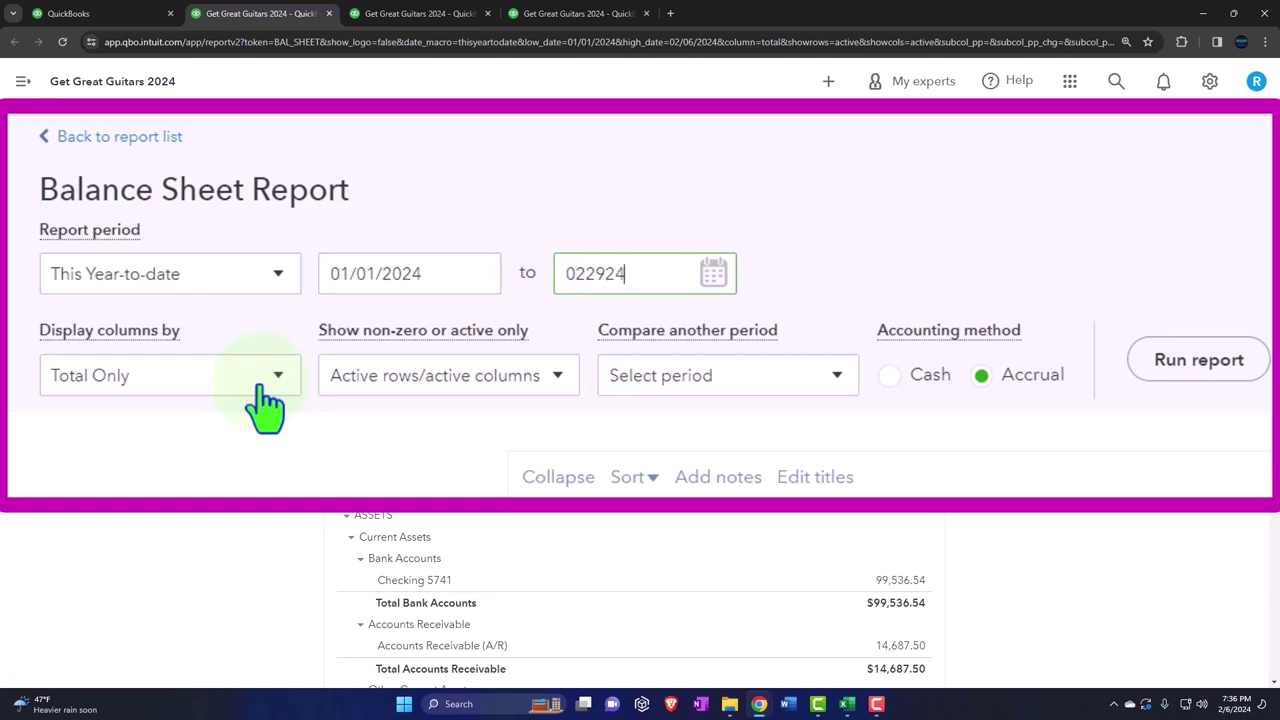
{"action": "key", "text": "Tab"}
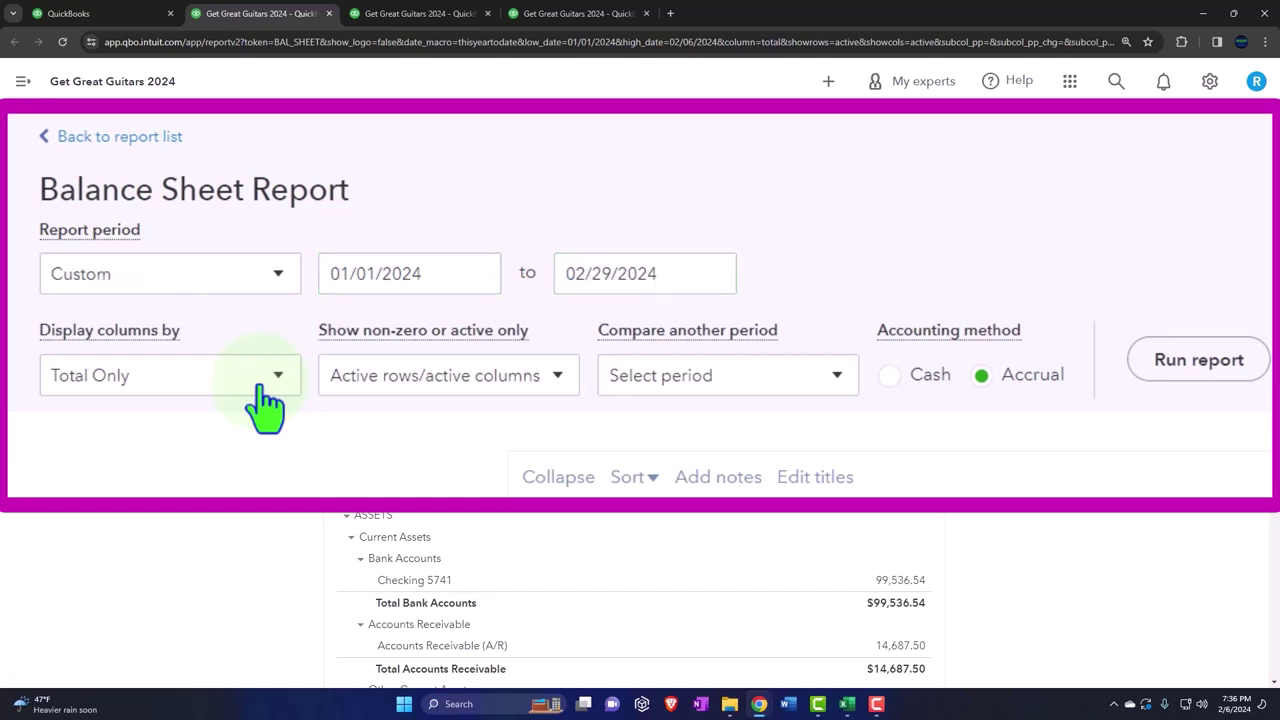
- Display the Balance Sheet columns by Months and run the report
{"action": "left_click", "coordinate": [265, 400]}
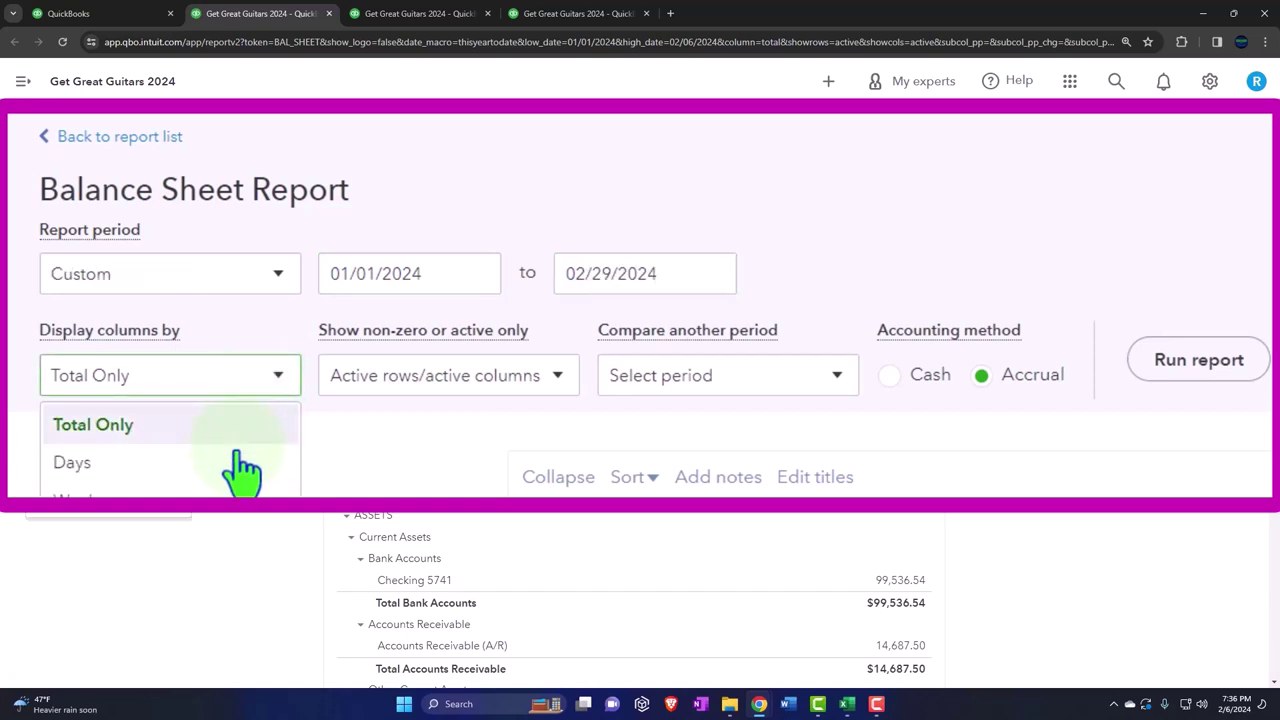
{"action": "left_click", "coordinate": [100, 375]}
{"action": "left_click", "coordinate": [757, 266]}
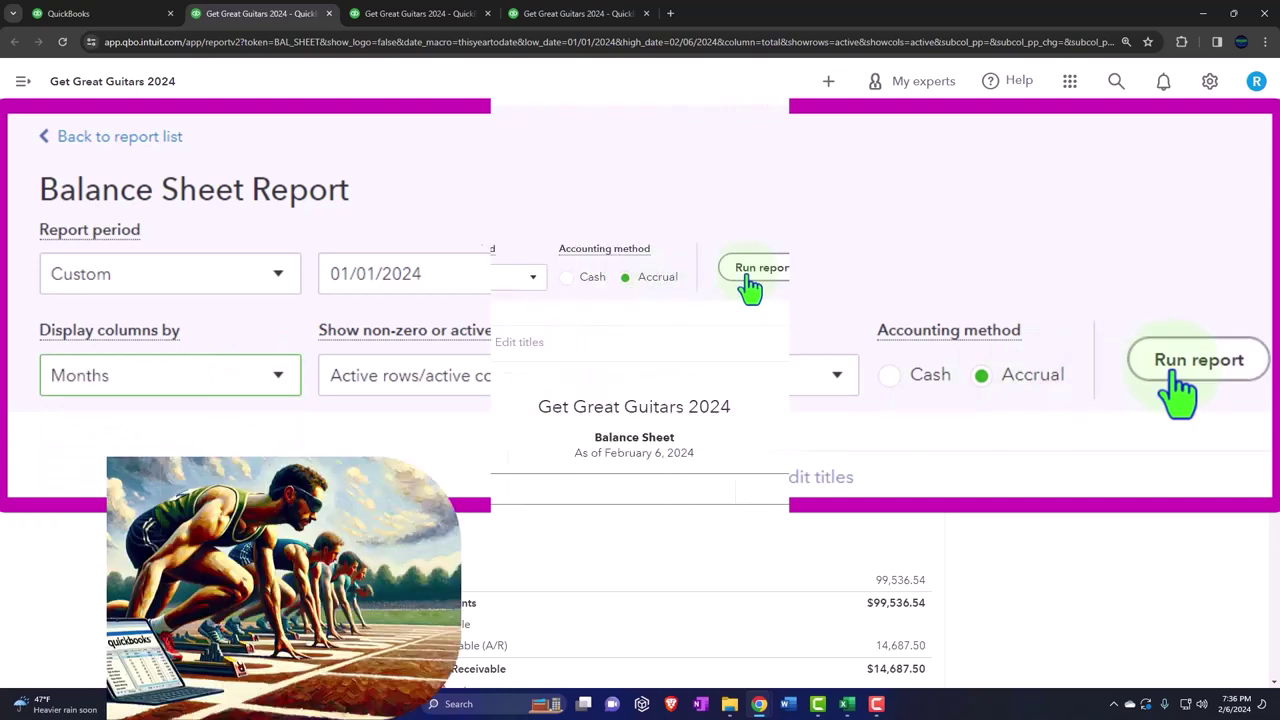
{"action": "scroll", "coordinate": [755, 288], "scroll_direction": "down", "scroll_amount": 2}
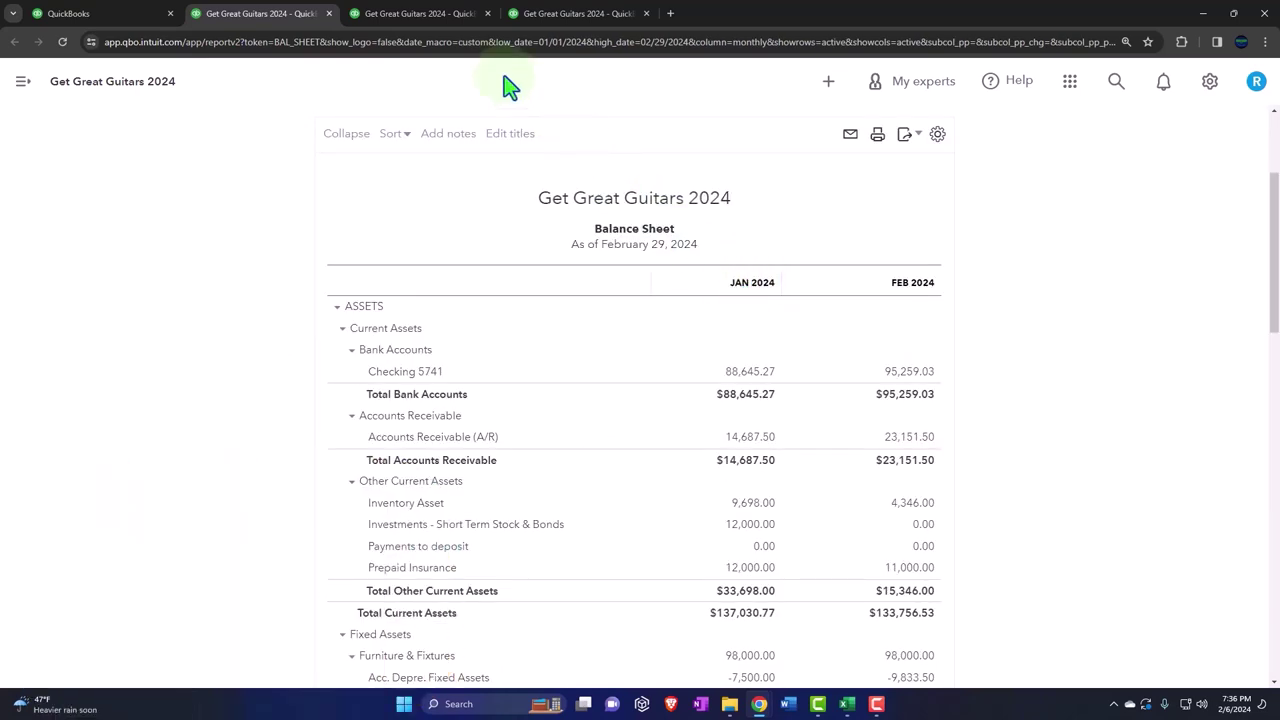
- Set the Profit and Loss report period from 01/01/2024 to 02/29/2024, with the navigation menu collapsed
{"action": "left_click", "coordinate": [437, 20]}
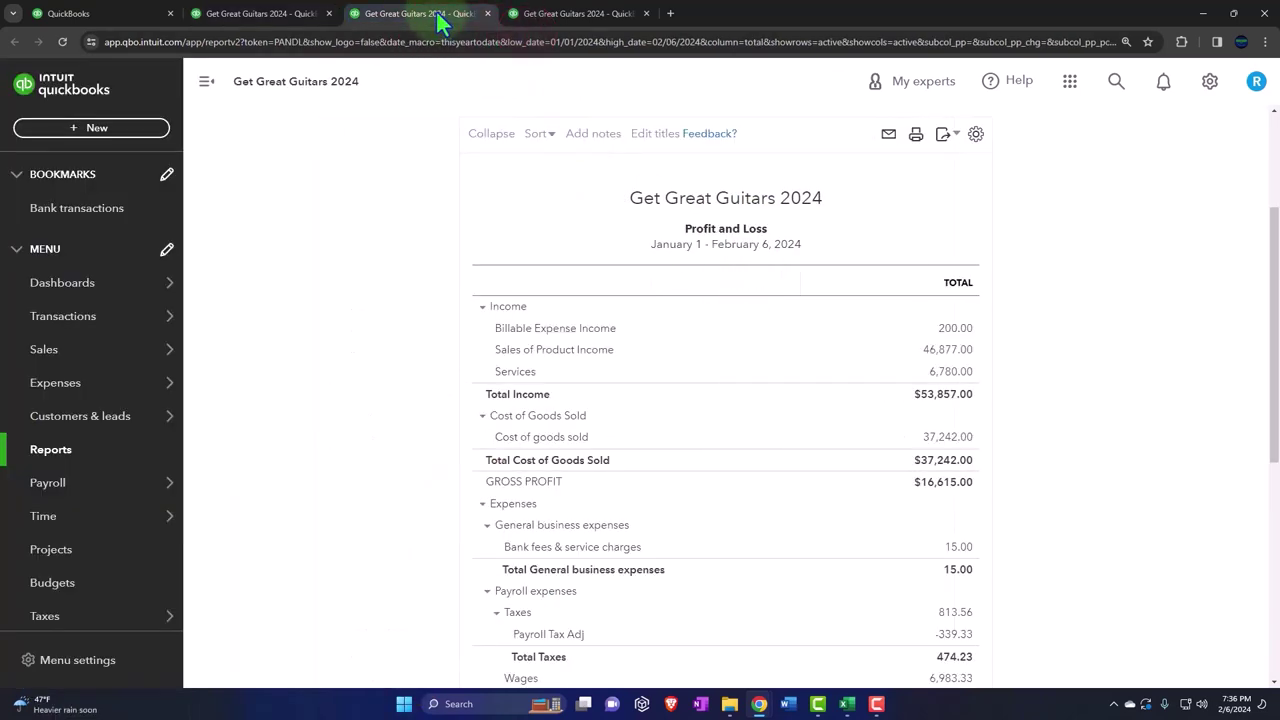
{"action": "left_click", "coordinate": [206, 83]}
{"action": "scroll", "coordinate": [200, 262], "scroll_direction": "up", "scroll_amount": 5}
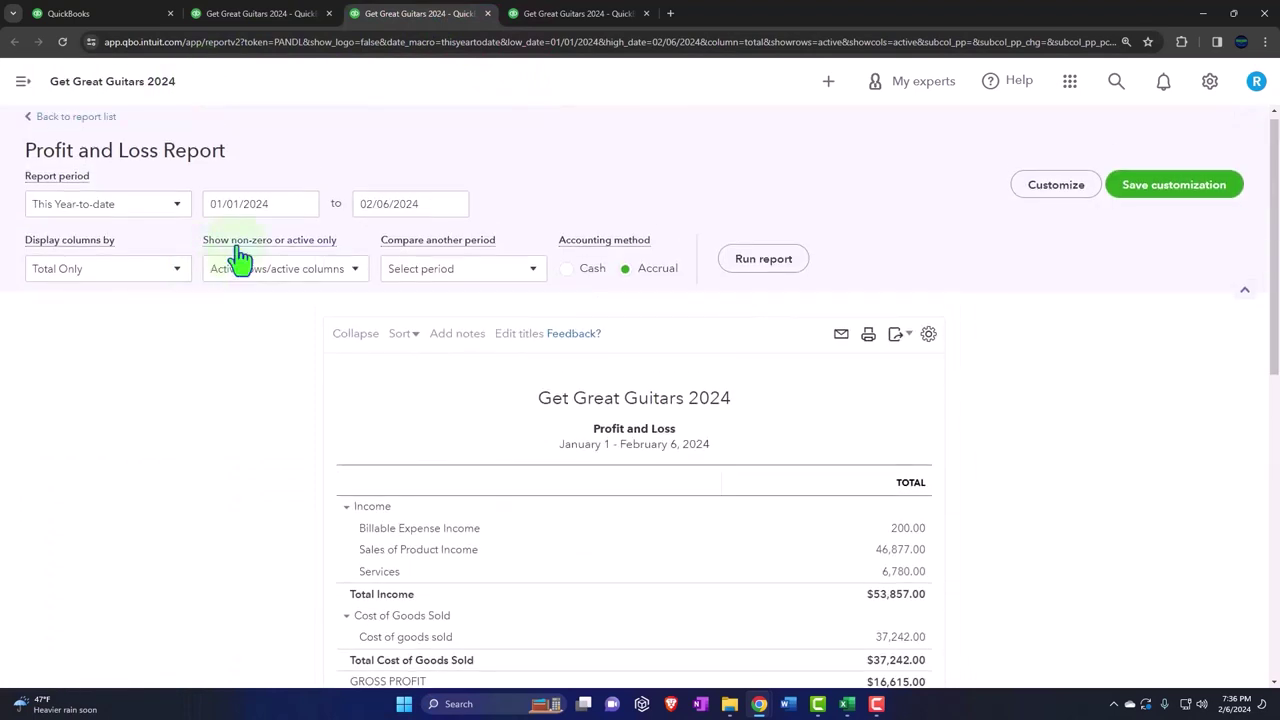
{"action": "left_click", "coordinate": [268, 205]}
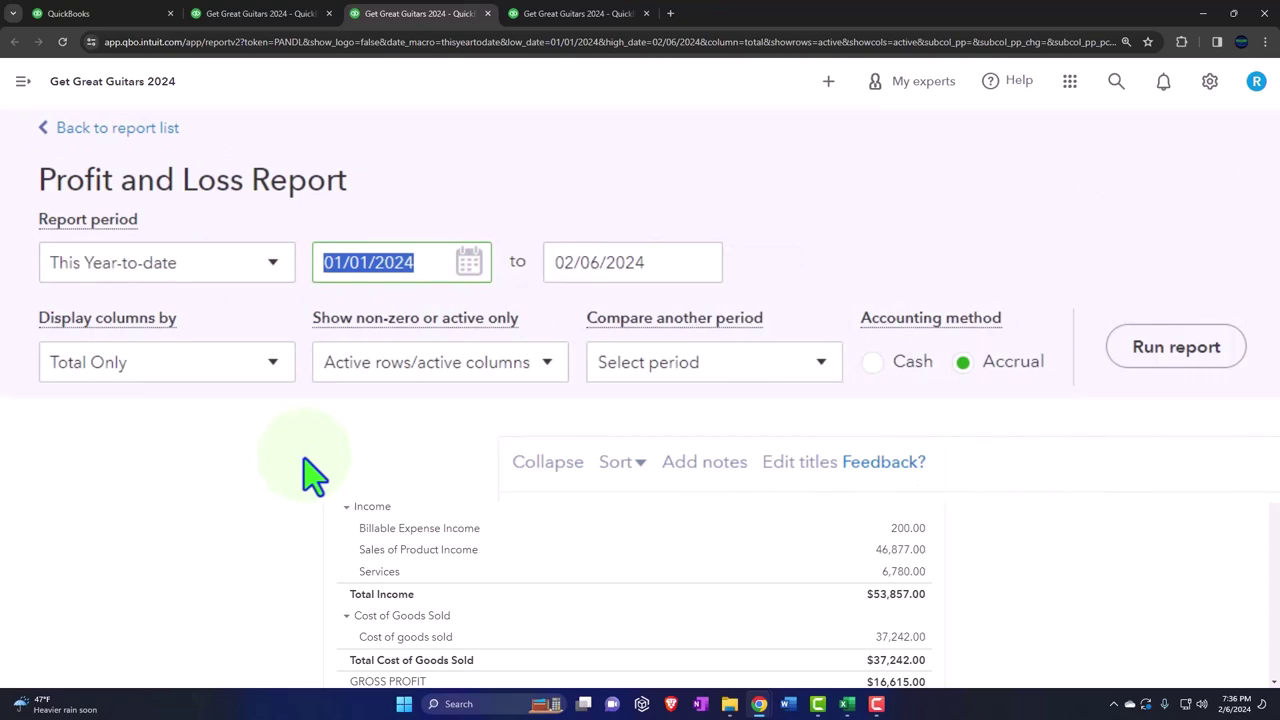
{"action": "type", "text": "01012024"}
{"action": "key", "text": "Tab"}
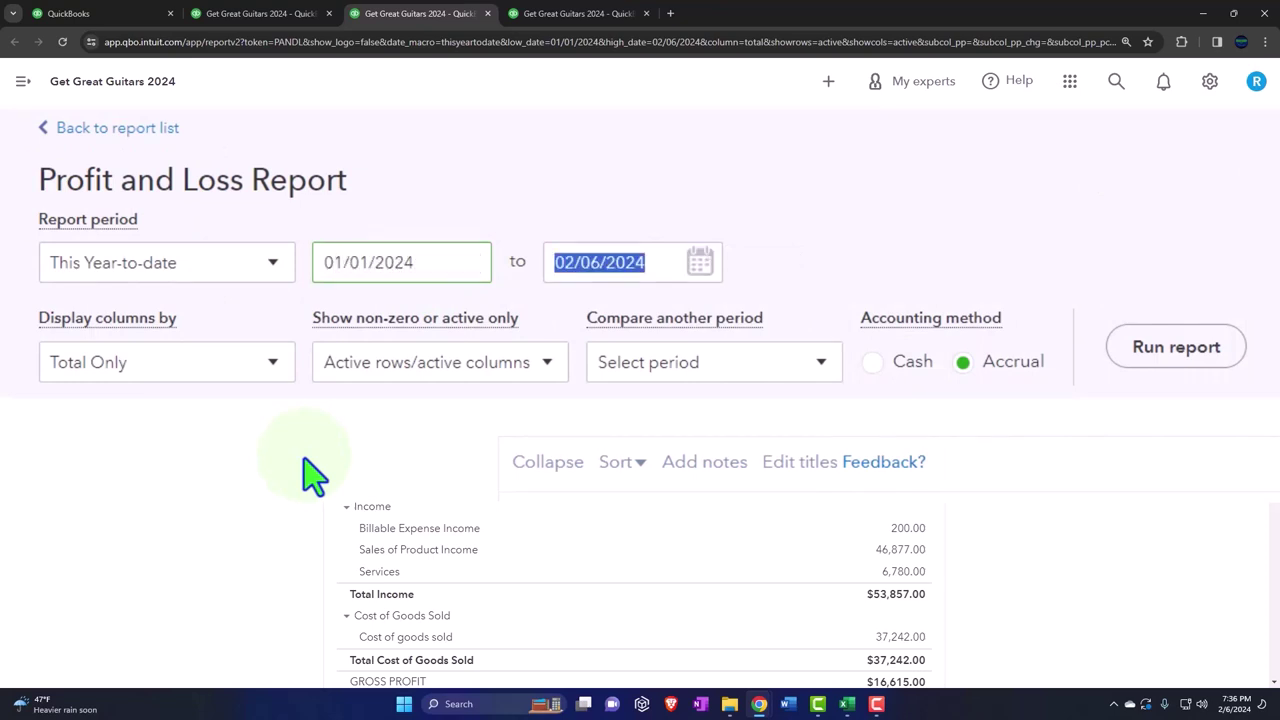
{"action": "type", "text": "02292024"}
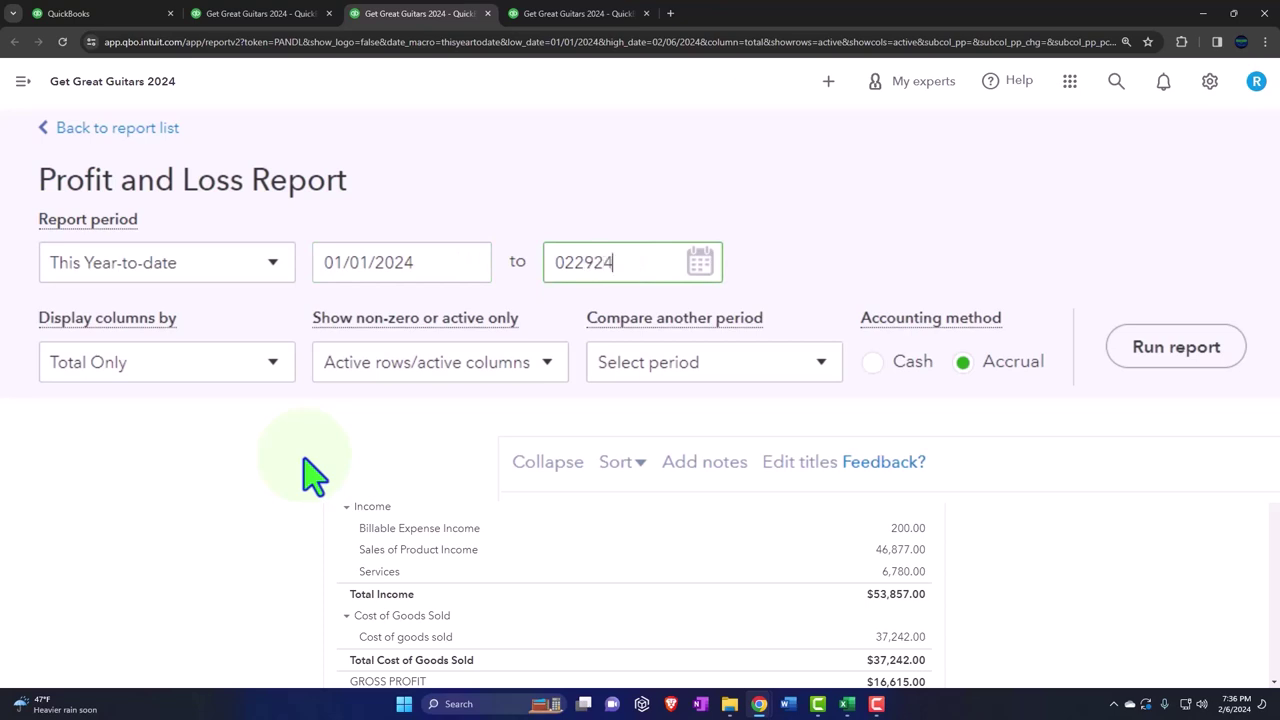
{"action": "key", "text": "Tab"}
- Display the Profit and Loss columns by Months and run the report
{"action": "left_click", "coordinate": [274, 364]}
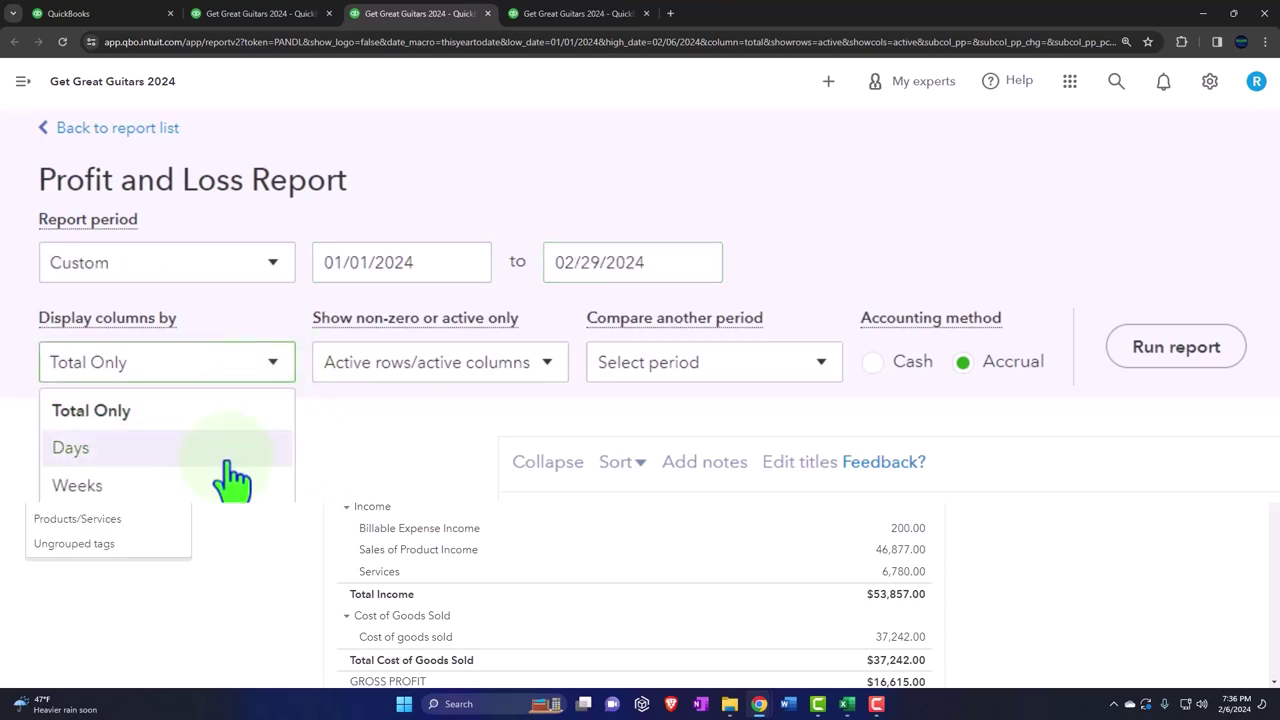
{"action": "left_click", "coordinate": [200, 485]}
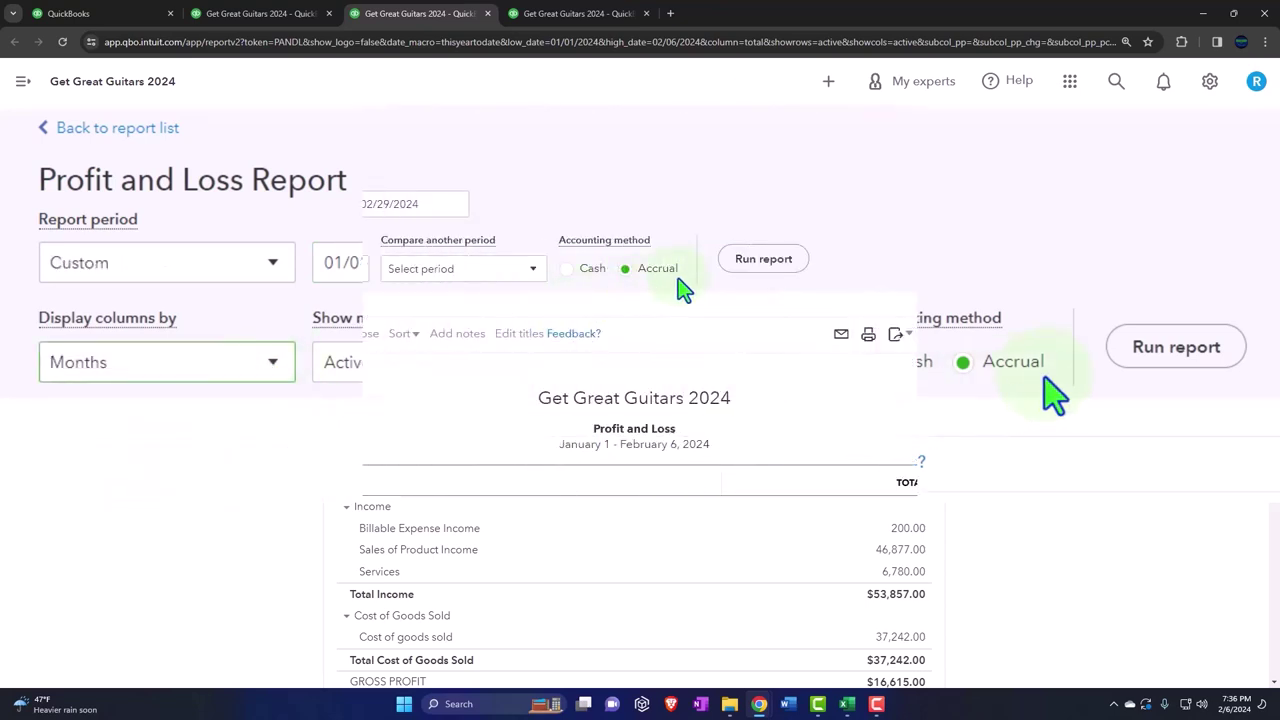
{"action": "left_click", "coordinate": [757, 257]}
{"action": "scroll", "coordinate": [748, 283], "scroll_direction": "down", "scroll_amount": 2}
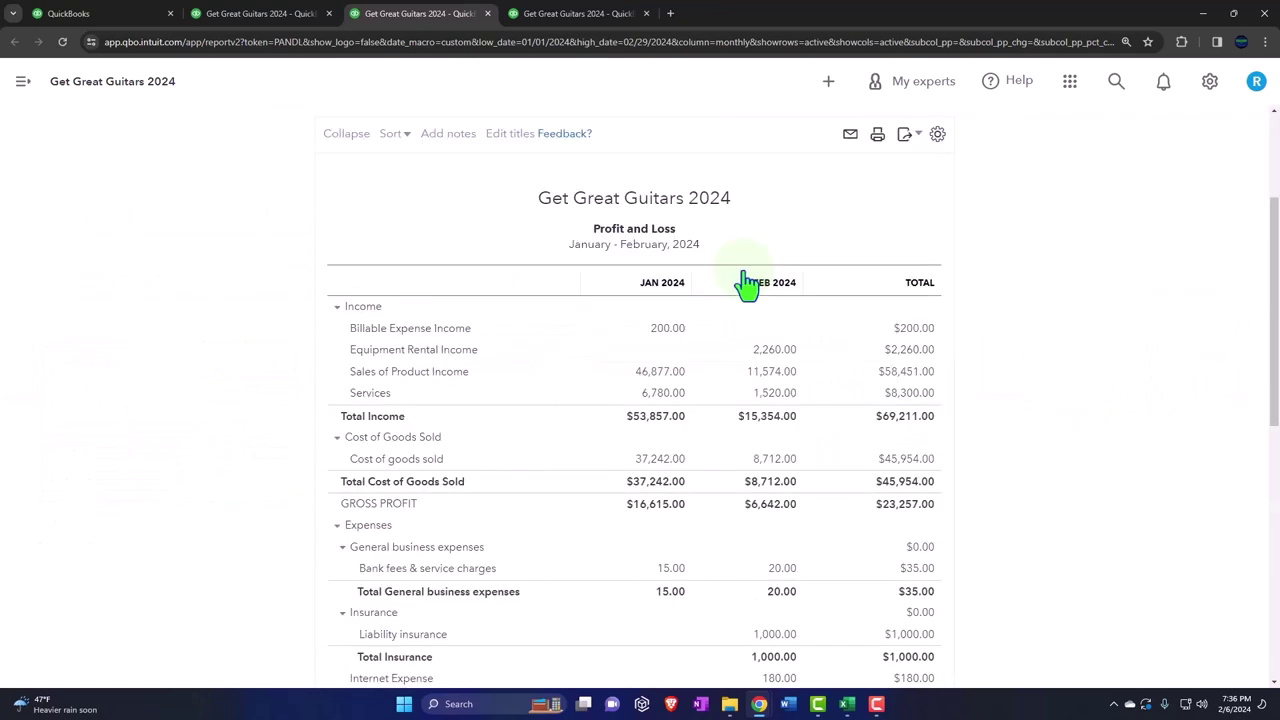
- Set the Trial Balance report period from 01/01/2024 to 02/29/2024, with the navigation menu collapsed
{"action": "left_click", "coordinate": [575, 13]}
{"action": "left_click", "coordinate": [206, 81]}
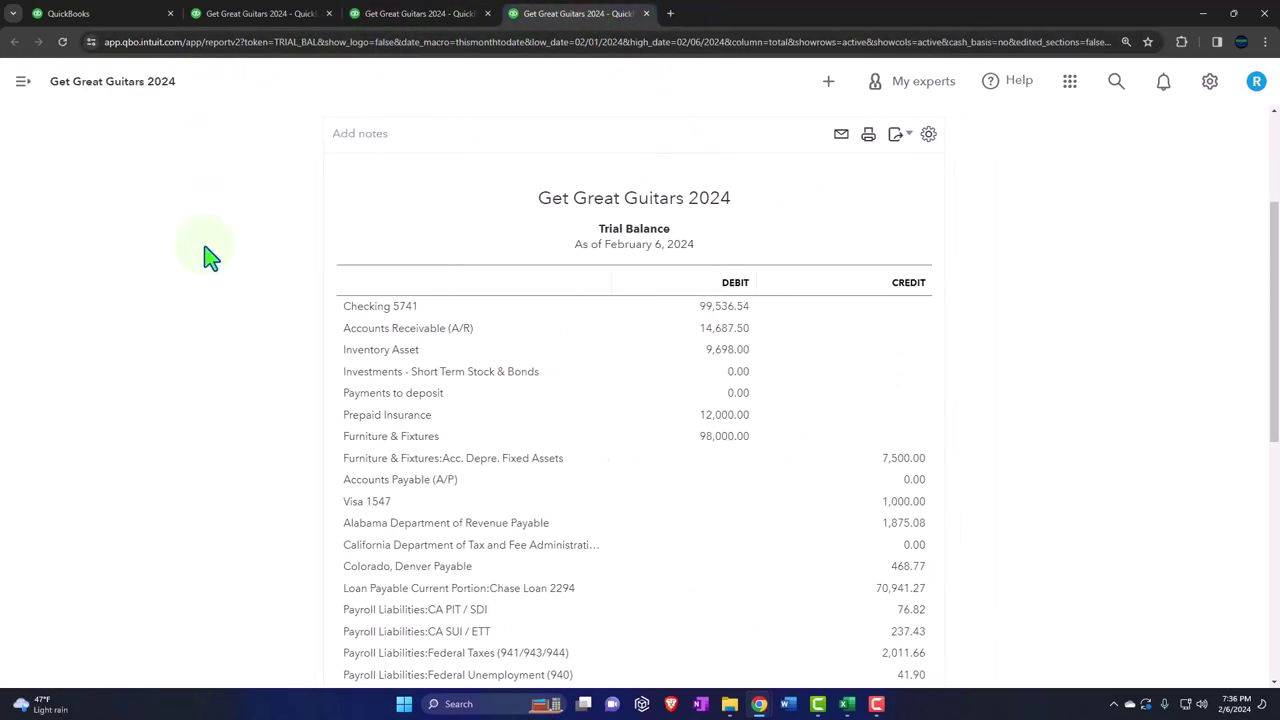
{"action": "left_click", "coordinate": [284, 218]}
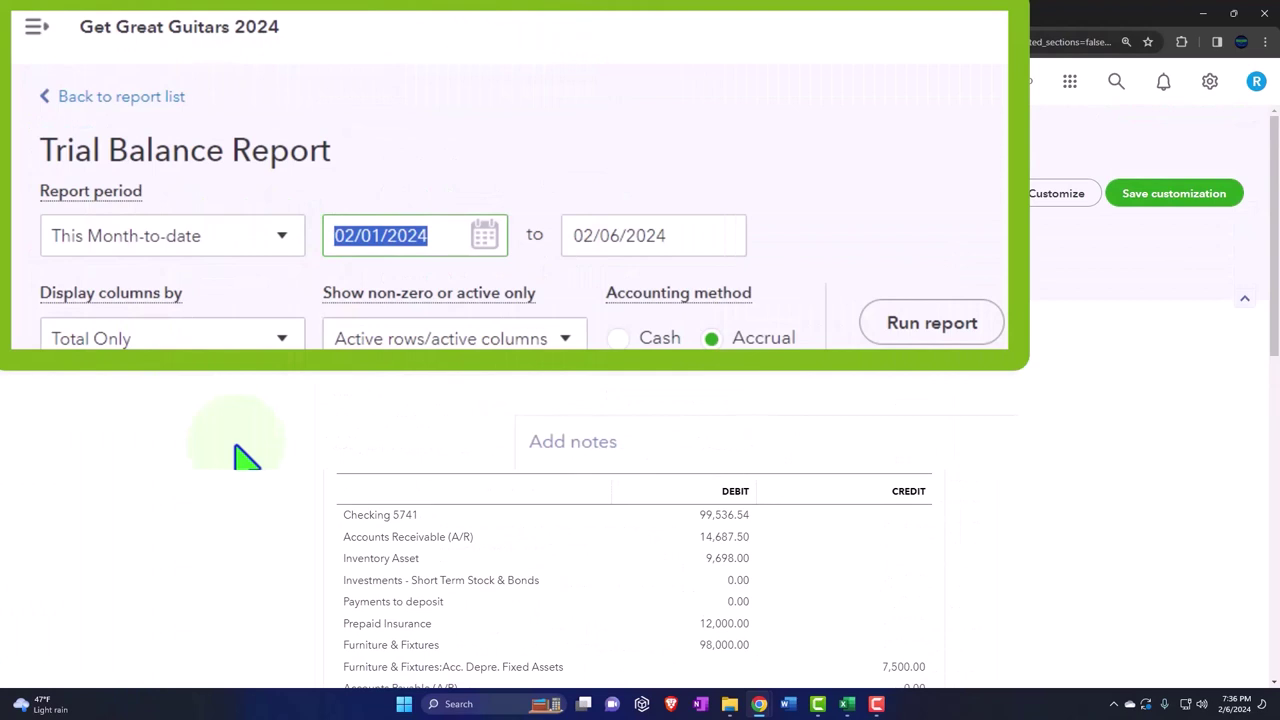
{"action": "type", "text": "010124"}
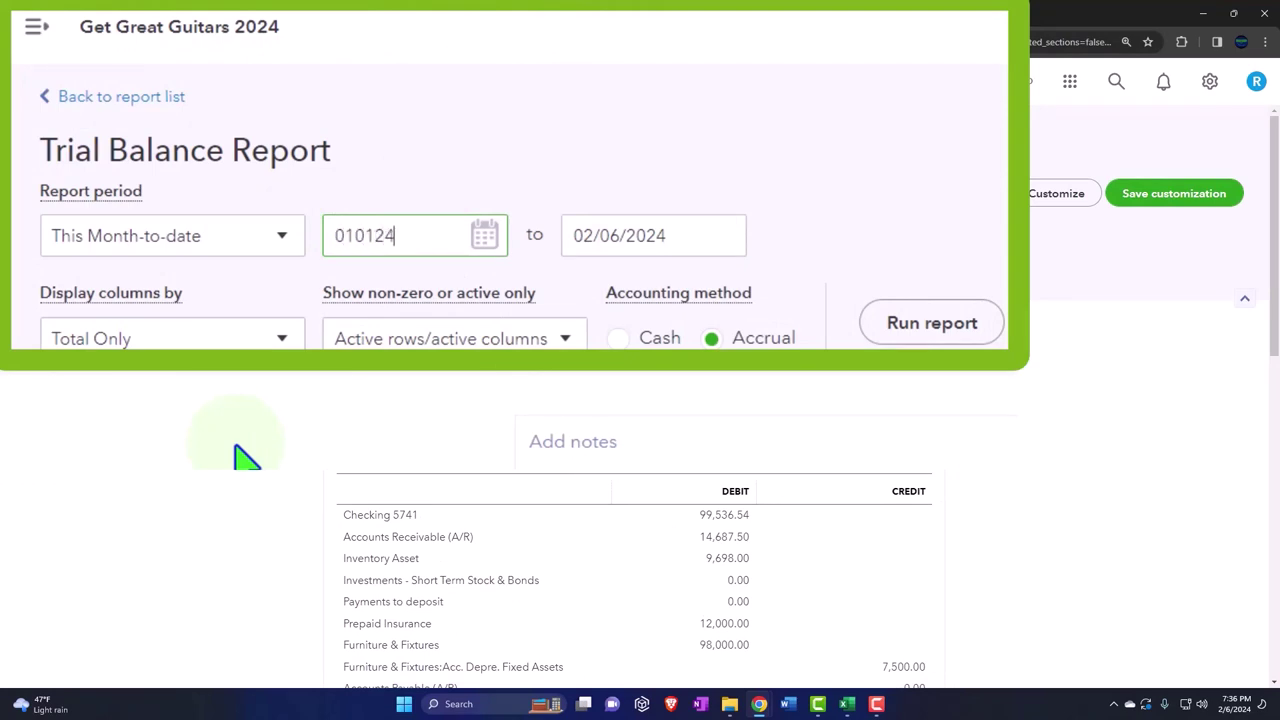
{"action": "key", "text": "Tab"}
{"action": "type", "text": "022924"}
{"action": "key", "text": "Tab"}
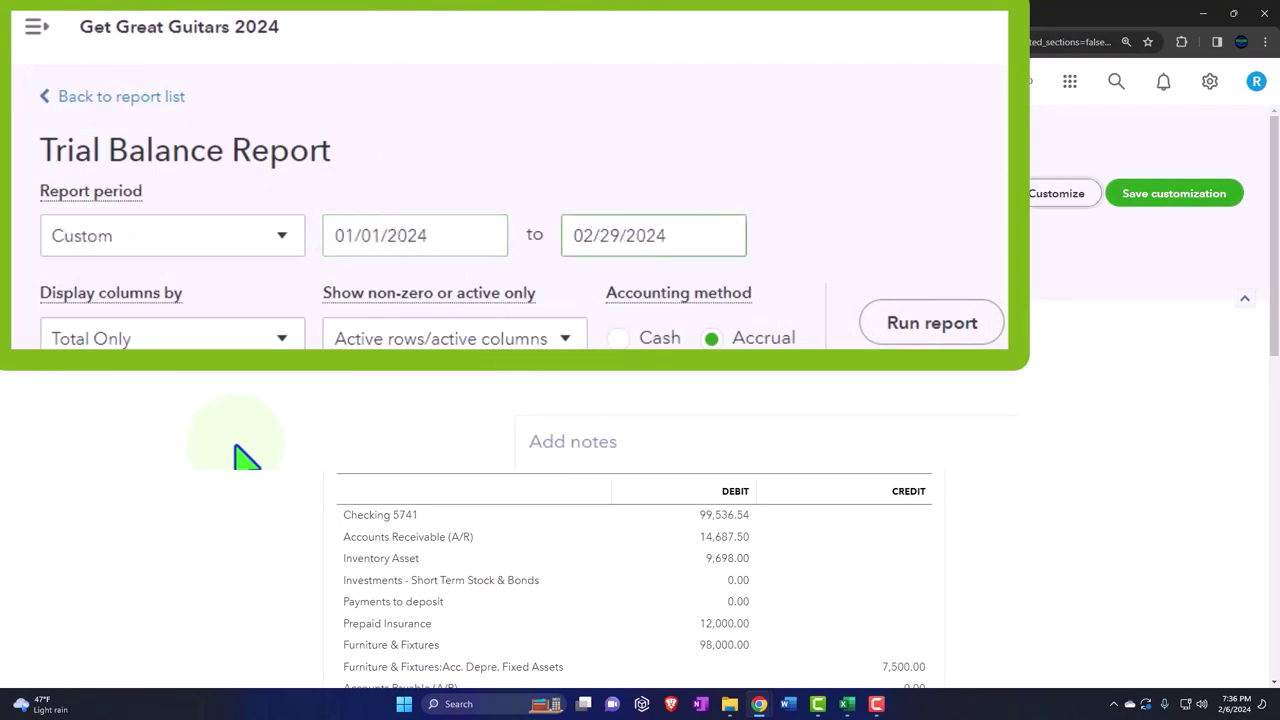
- Display the Trial Balance columns by Months and run the report
{"action": "left_click", "coordinate": [278, 336]}
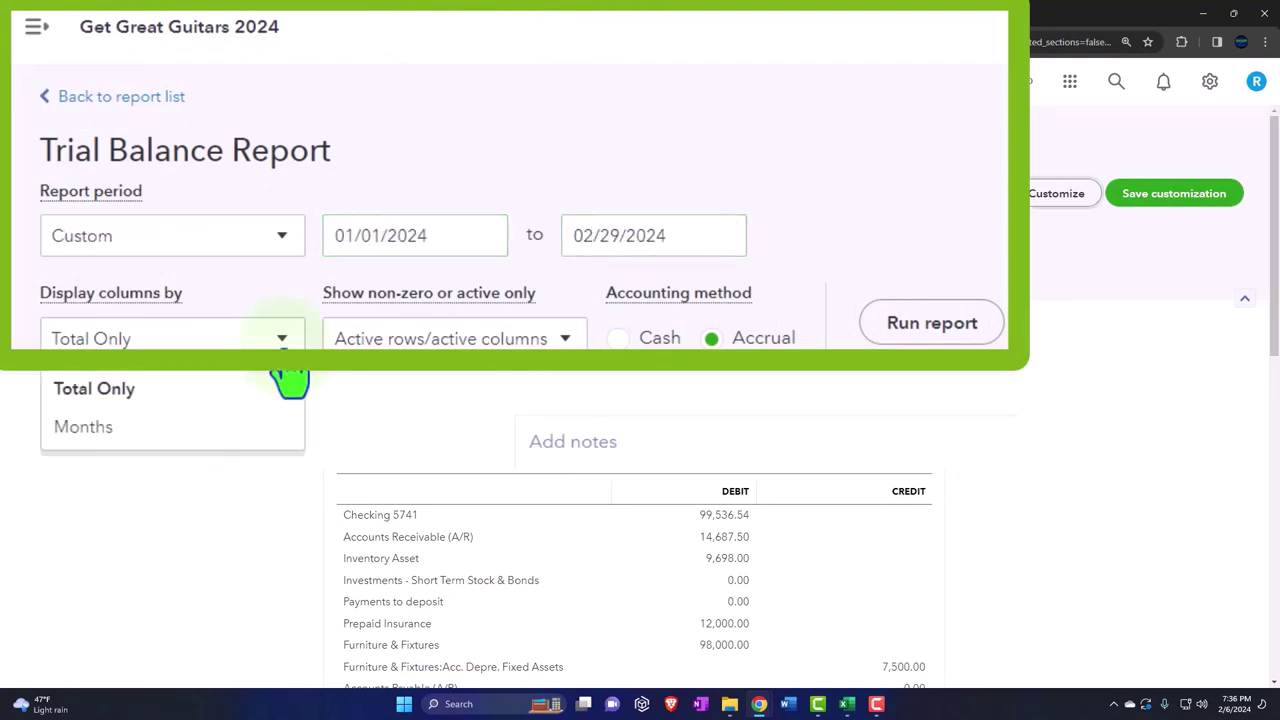
{"action": "left_click", "coordinate": [245, 425]}
{"action": "left_click", "coordinate": [583, 268]}
{"action": "scroll", "coordinate": [583, 268], "scroll_direction": "down", "scroll_amount": 2}
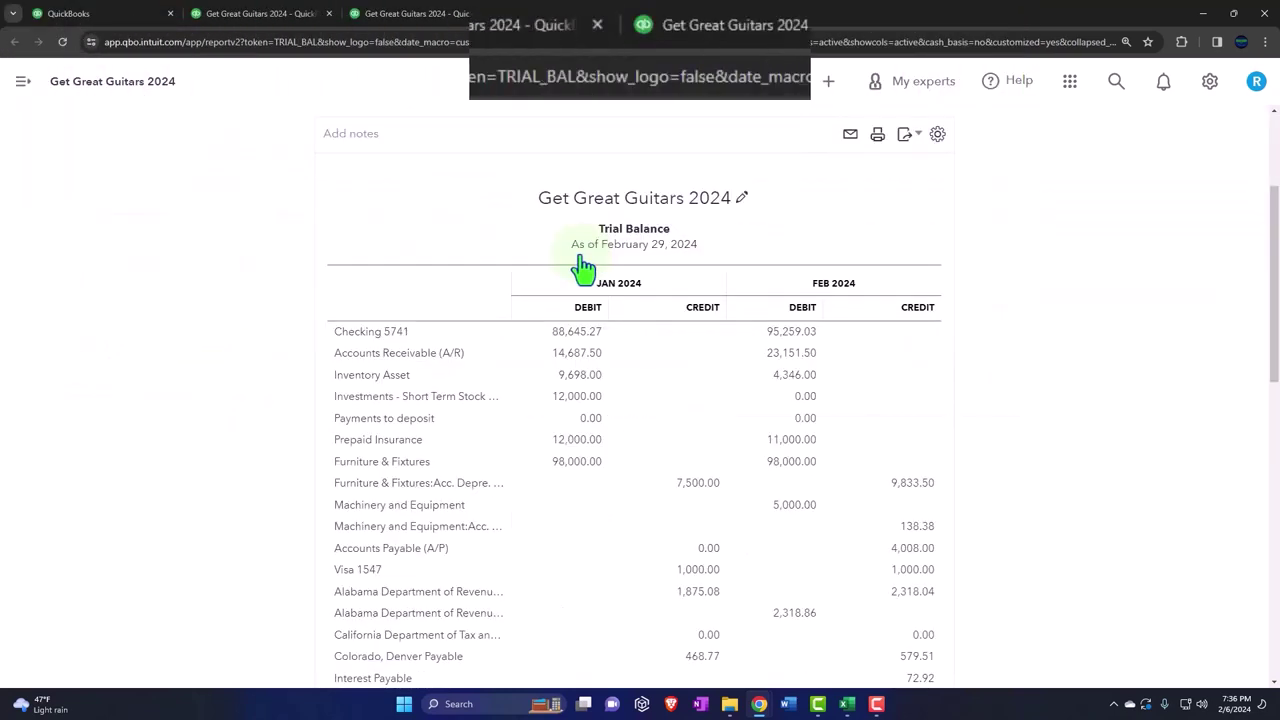
- Review the monthly Balance Sheet, followed by the monthly Profit and Loss report
{"action": "left_click", "coordinate": [520, 30]}
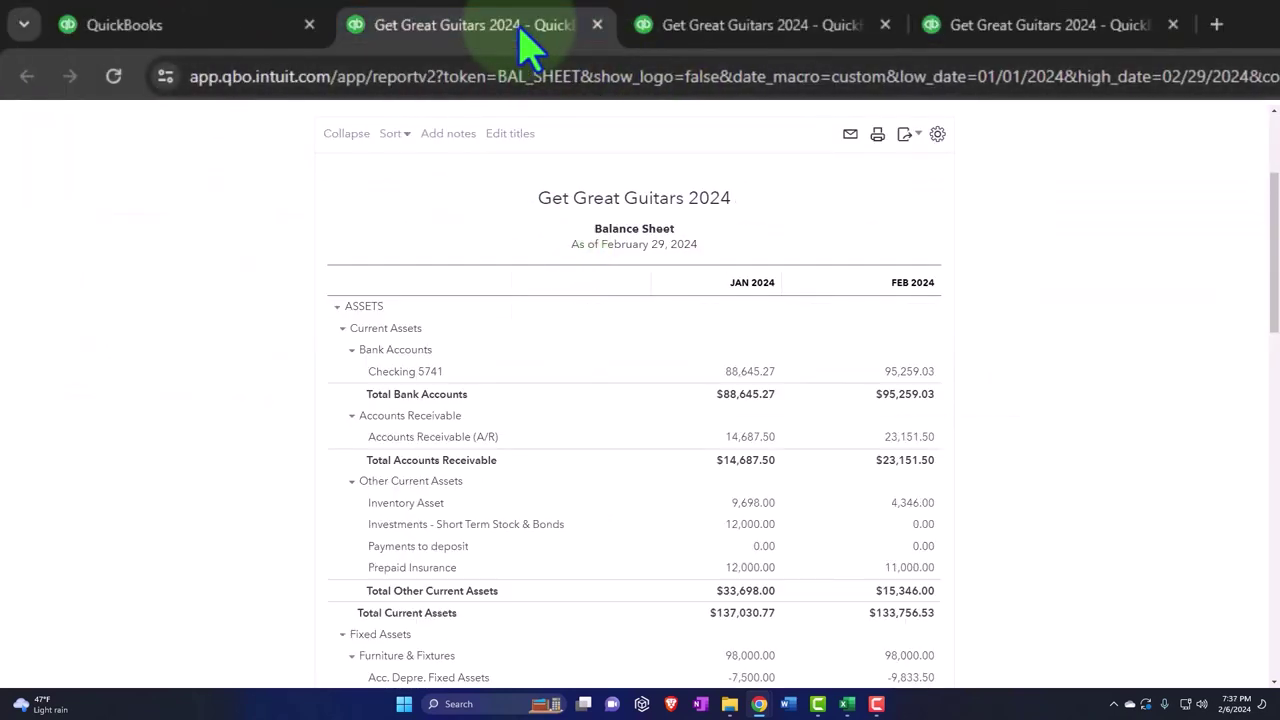
{"action": "left_click", "coordinate": [640, 30]}
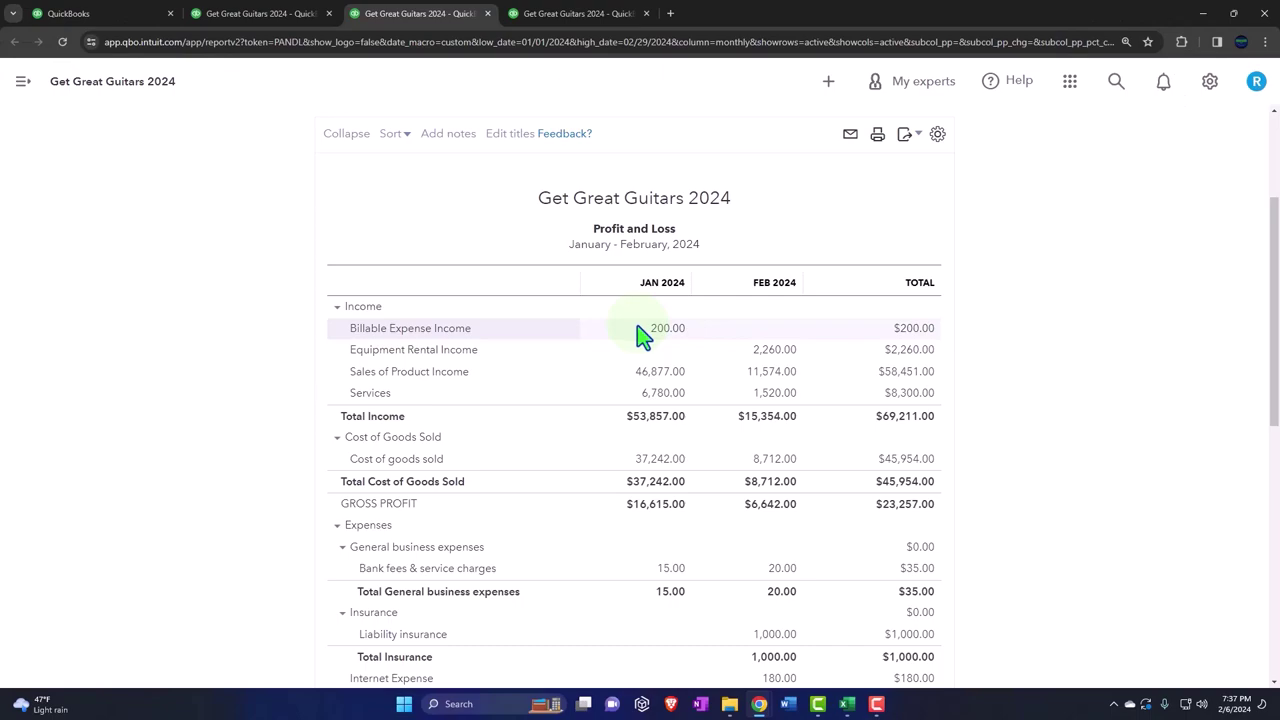
- Inspect the monthly figures and total net income in the Excel Budget workbook, then return to the QuickBooks reports list
{"action": "left_click", "coordinate": [846, 704]}
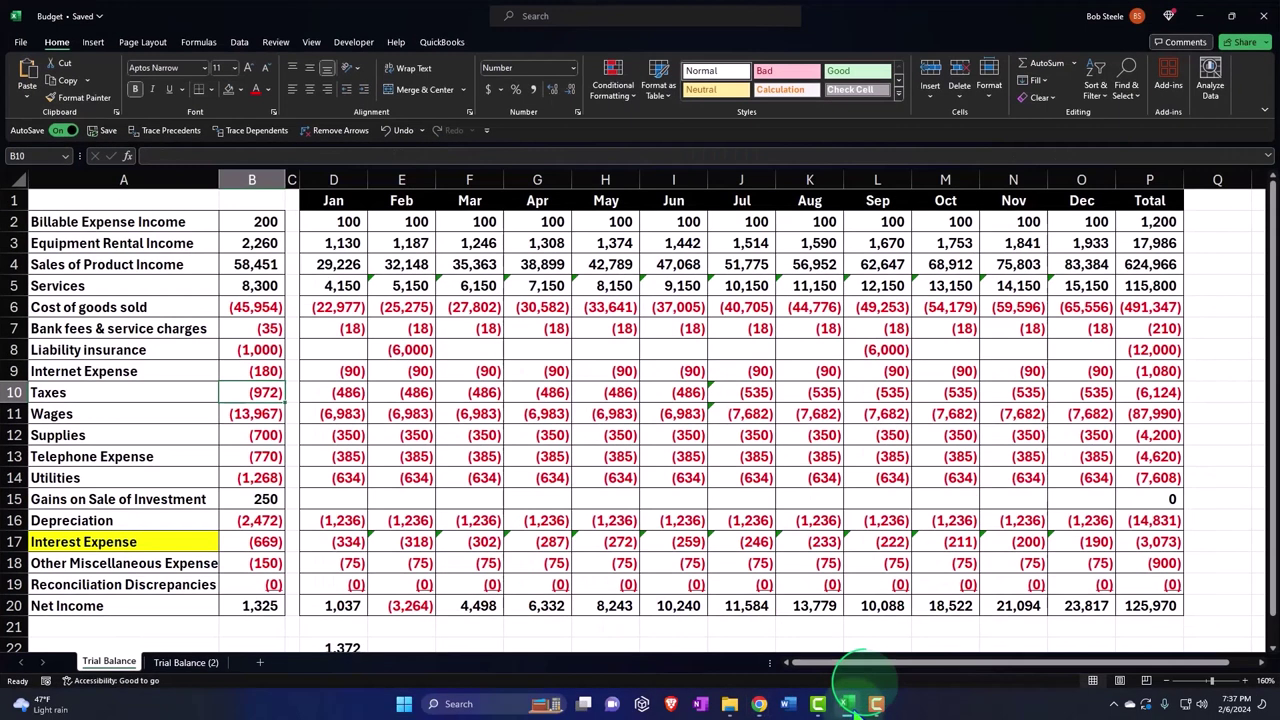
{"action": "left_click", "coordinate": [567, 478]}
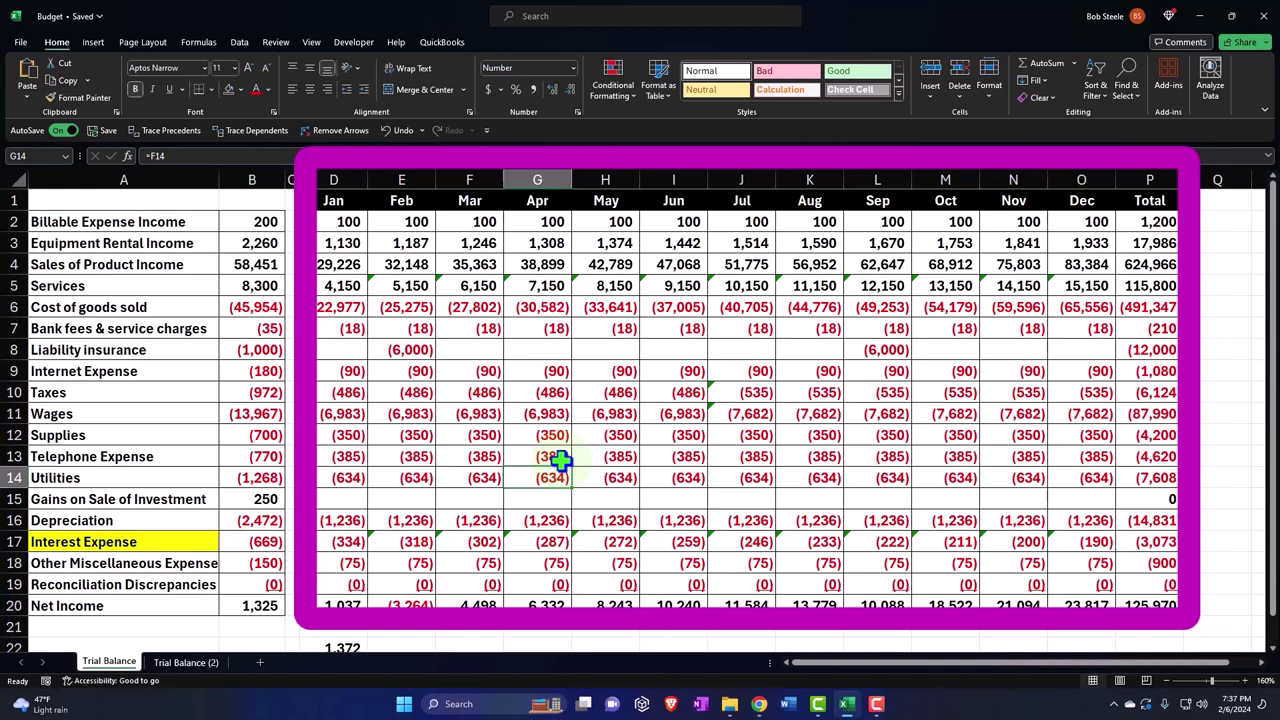
{"action": "left_click", "coordinate": [1150, 605]}
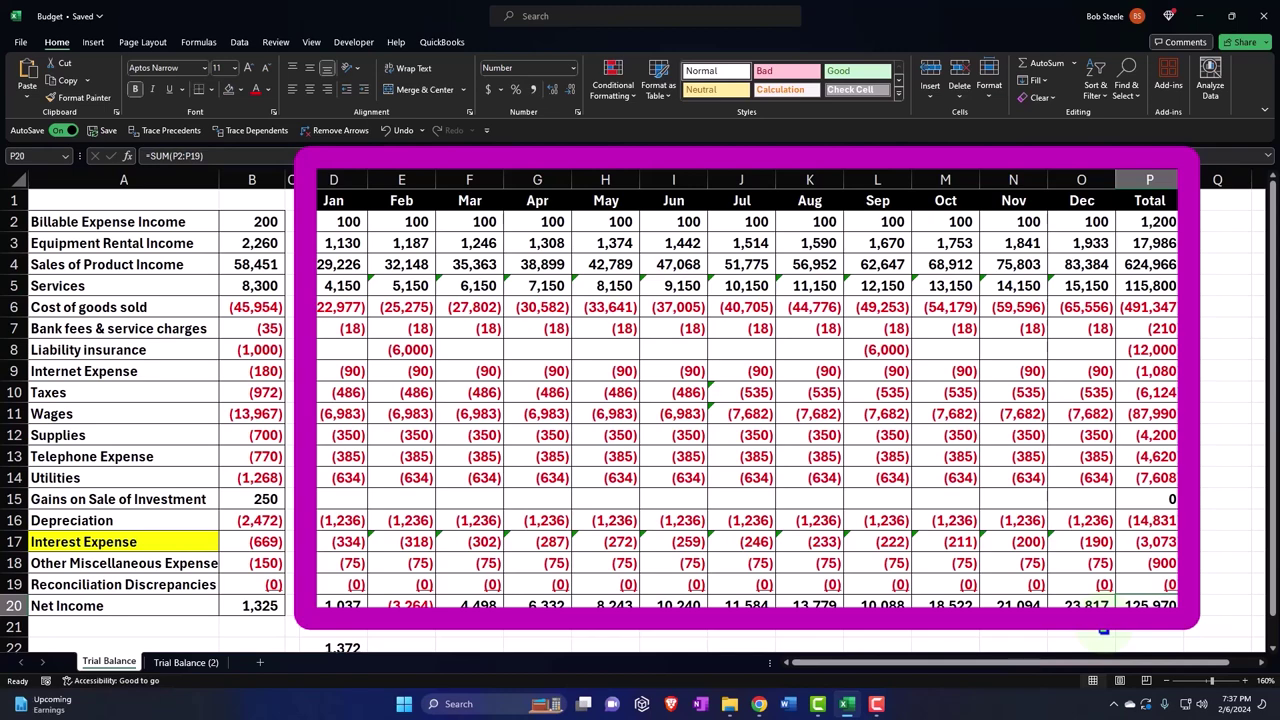
{"action": "left_click", "coordinate": [1203, 18]}
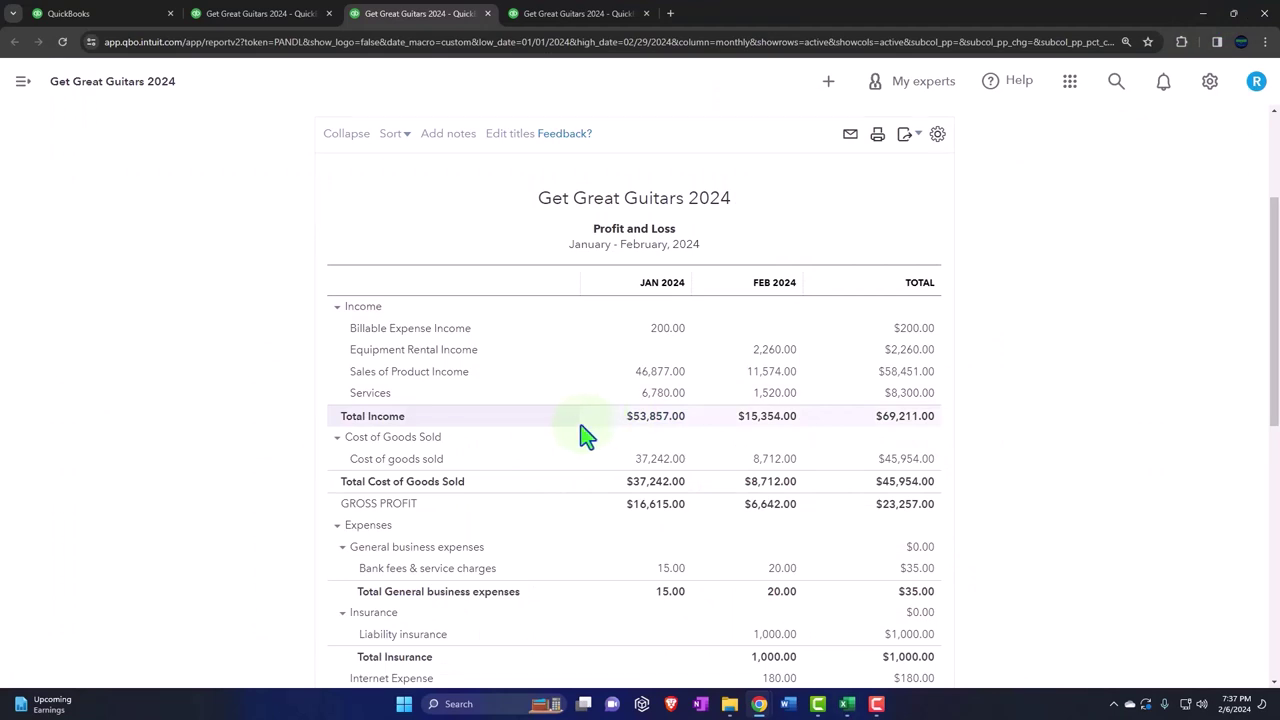
{"action": "left_click", "coordinate": [128, 17]}
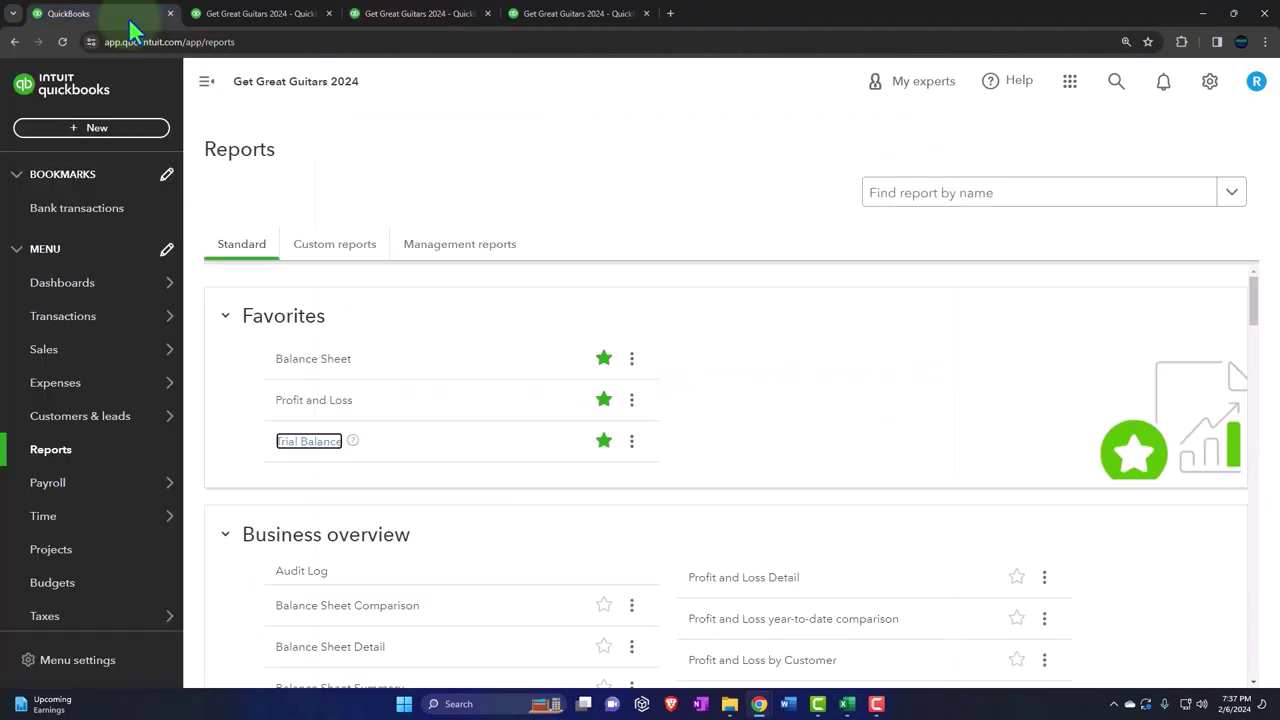
- Open the company's Budgeting page and look over the saved budgets and import option
{"action": "left_click", "coordinate": [1212, 88]}
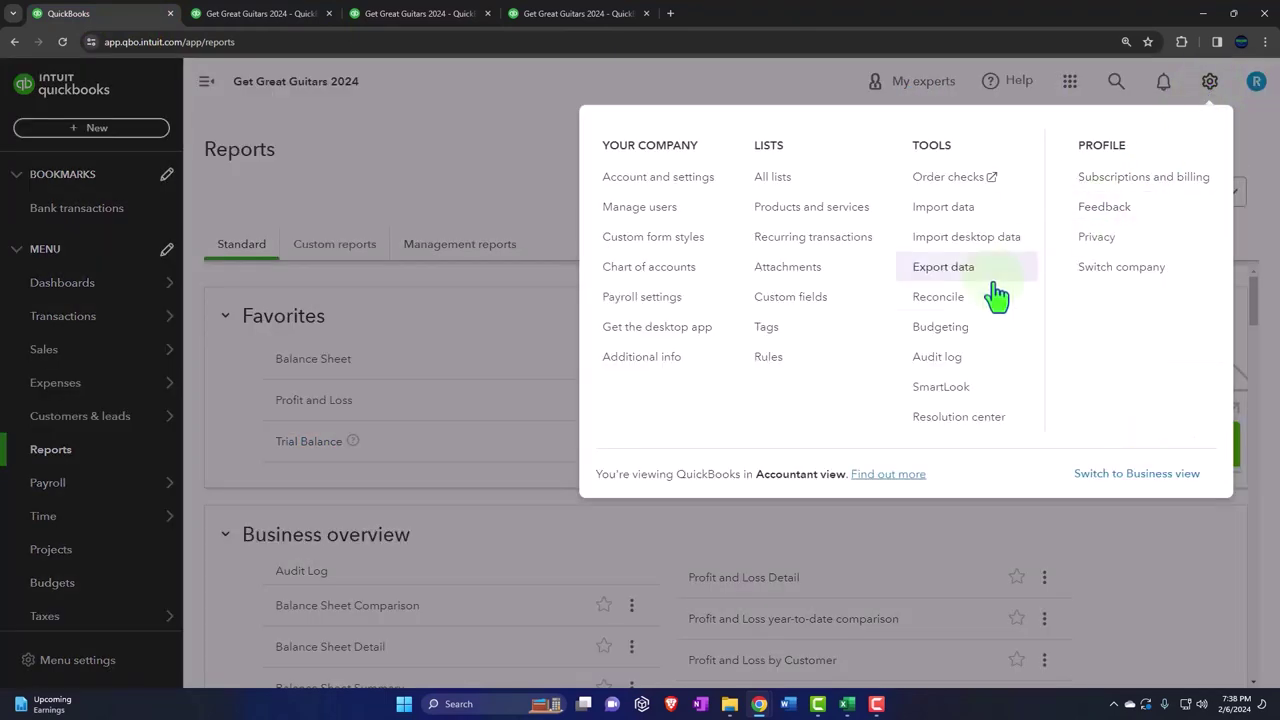
{"action": "left_click", "coordinate": [945, 332]}
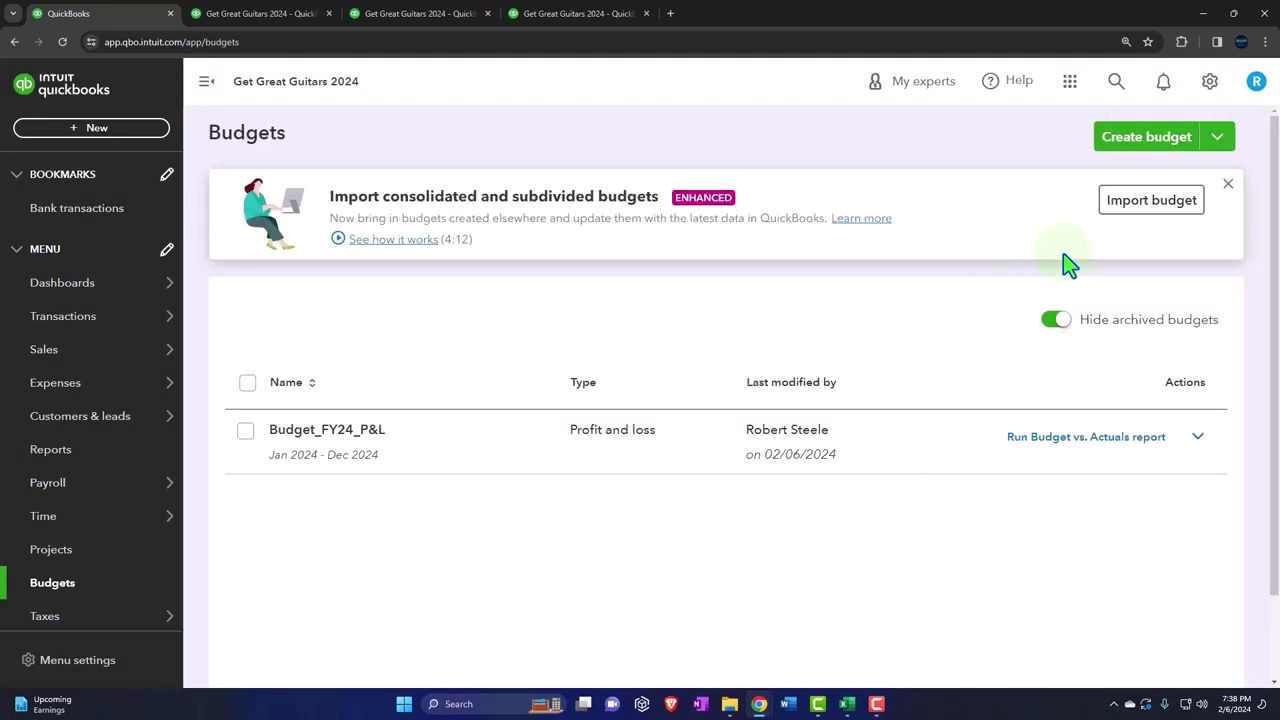
{"action": "left_click", "coordinate": [1126, 206]}
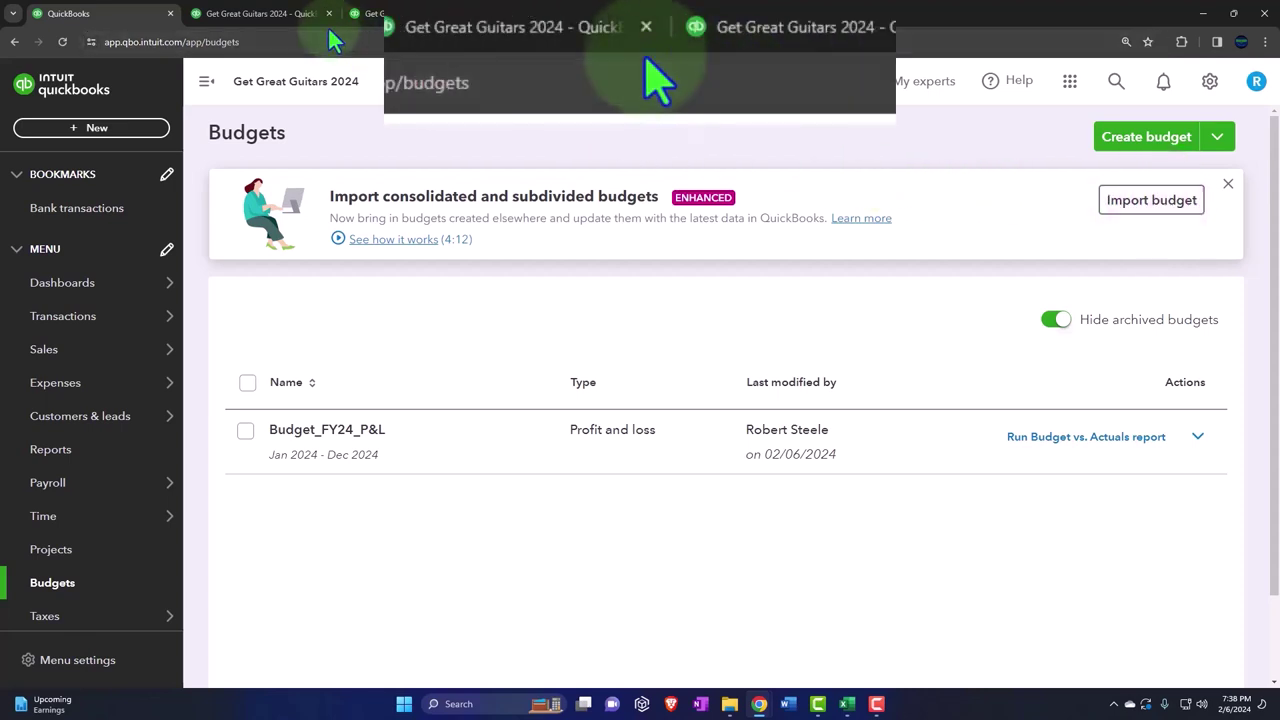
- Go past the Balance Sheet to the Trial Balance report and duplicate its browser tab
{"action": "left_click", "coordinate": [280, 14]}
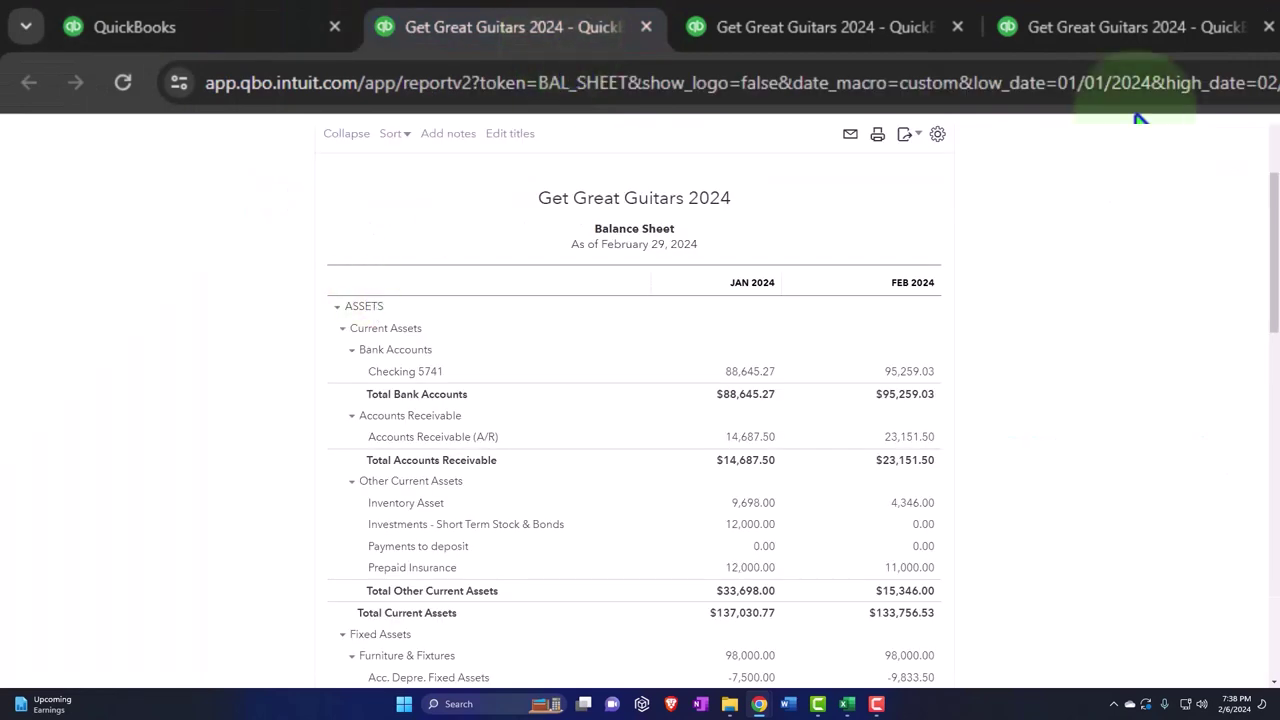
{"action": "left_click", "coordinate": [1180, 37]}
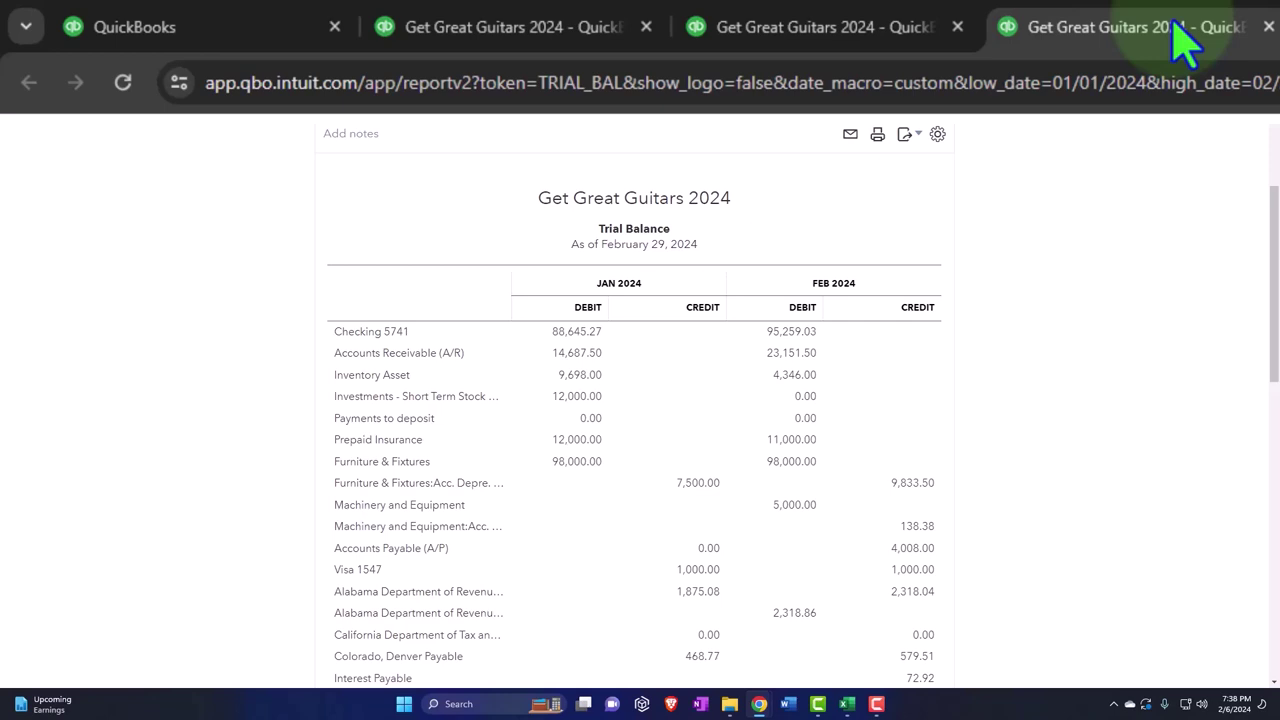
{"action": "right_click", "coordinate": [595, 124]}
{"action": "left_click", "coordinate": [694, 130]}
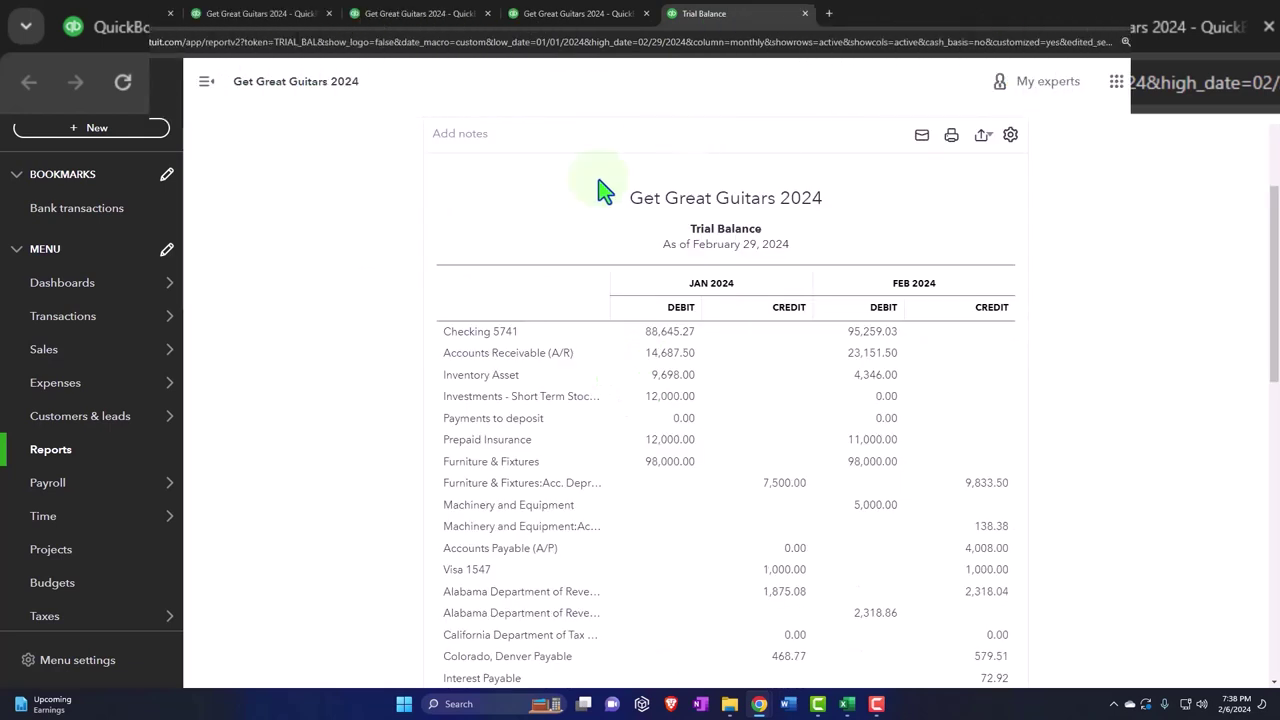
- Find reports matching "bu", open the Budget Overview report in the duplicated tab and collapse the navigation menu
{"action": "left_click", "coordinate": [52, 454]}
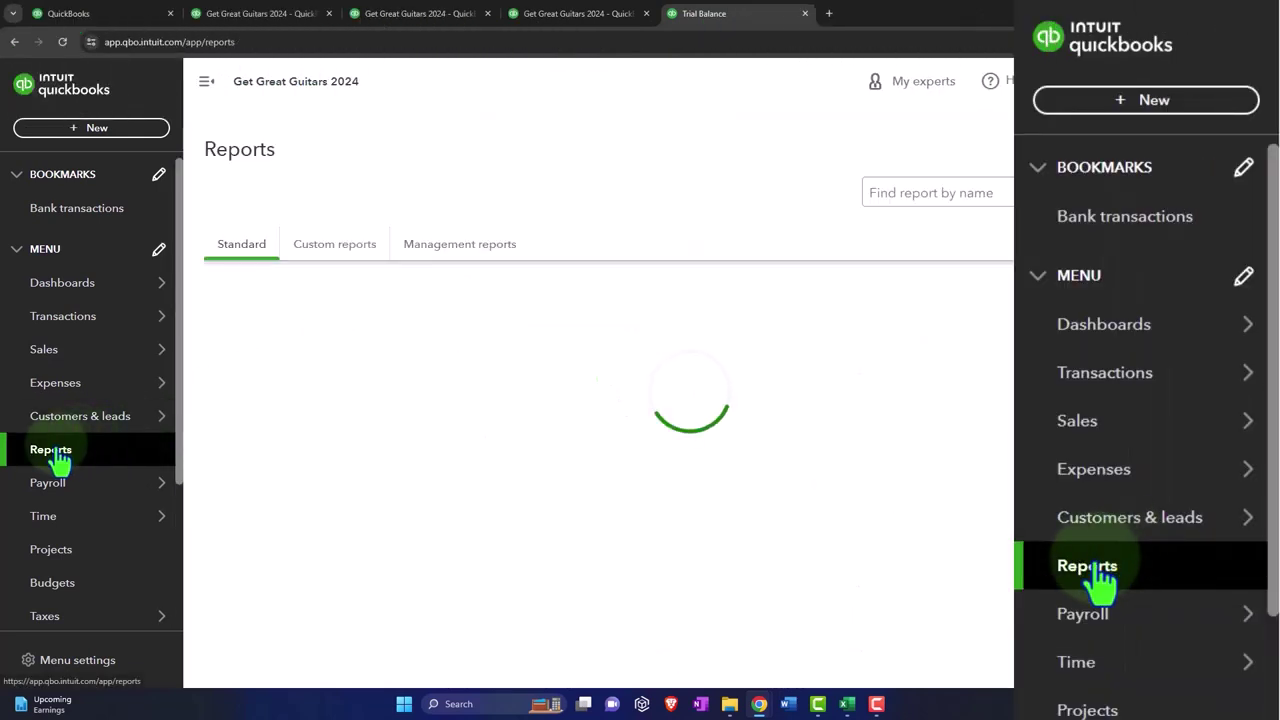
{"action": "left_click", "coordinate": [914, 197]}
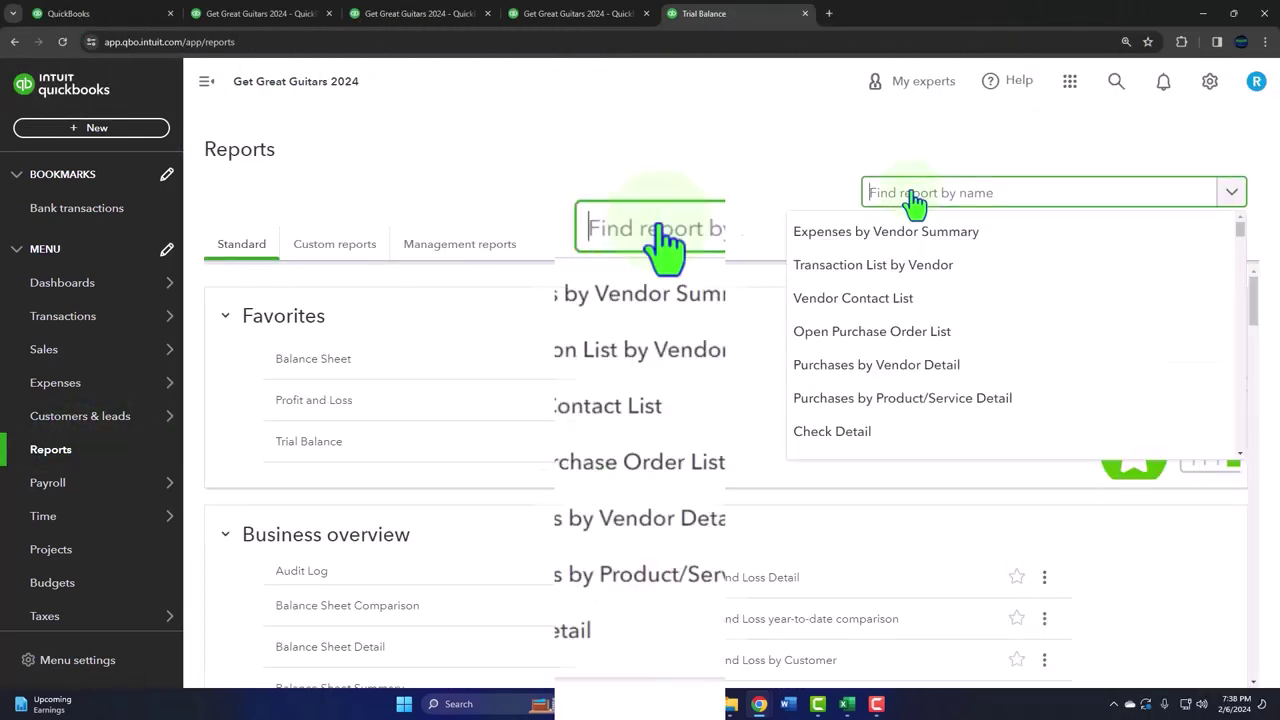
{"action": "type", "text": "bu"}
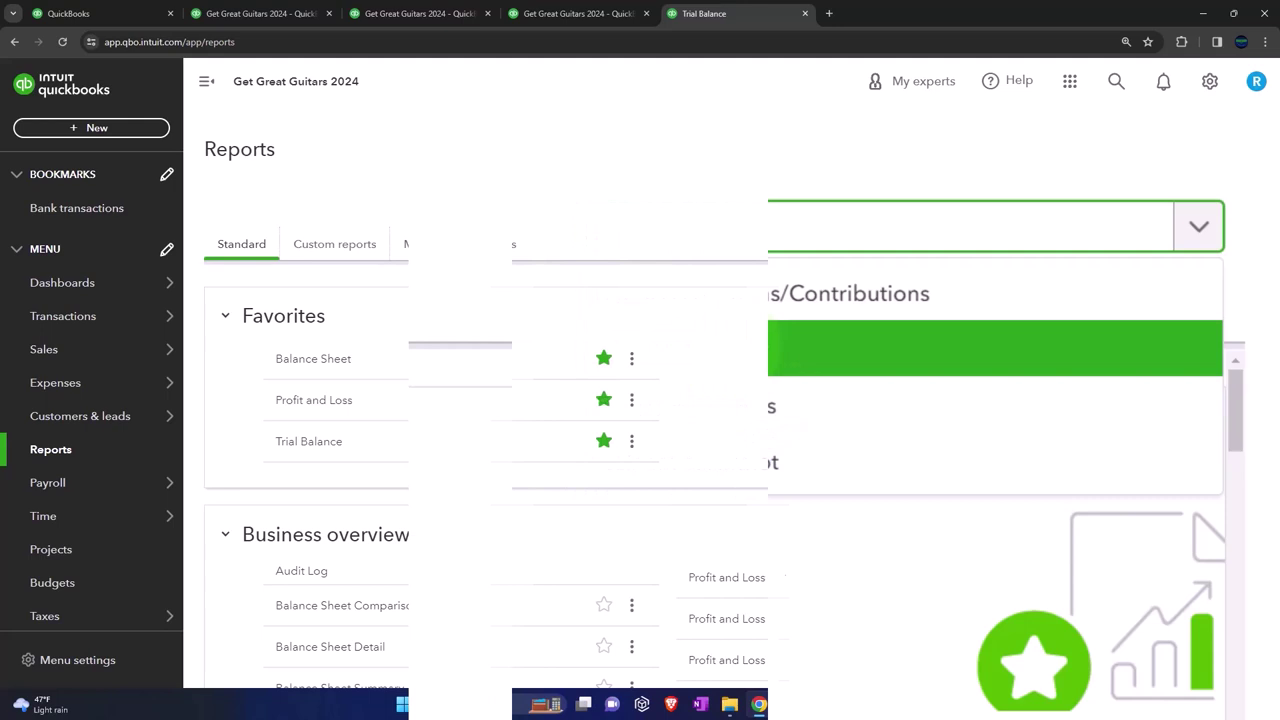
{"action": "left_click", "coordinate": [955, 268]}
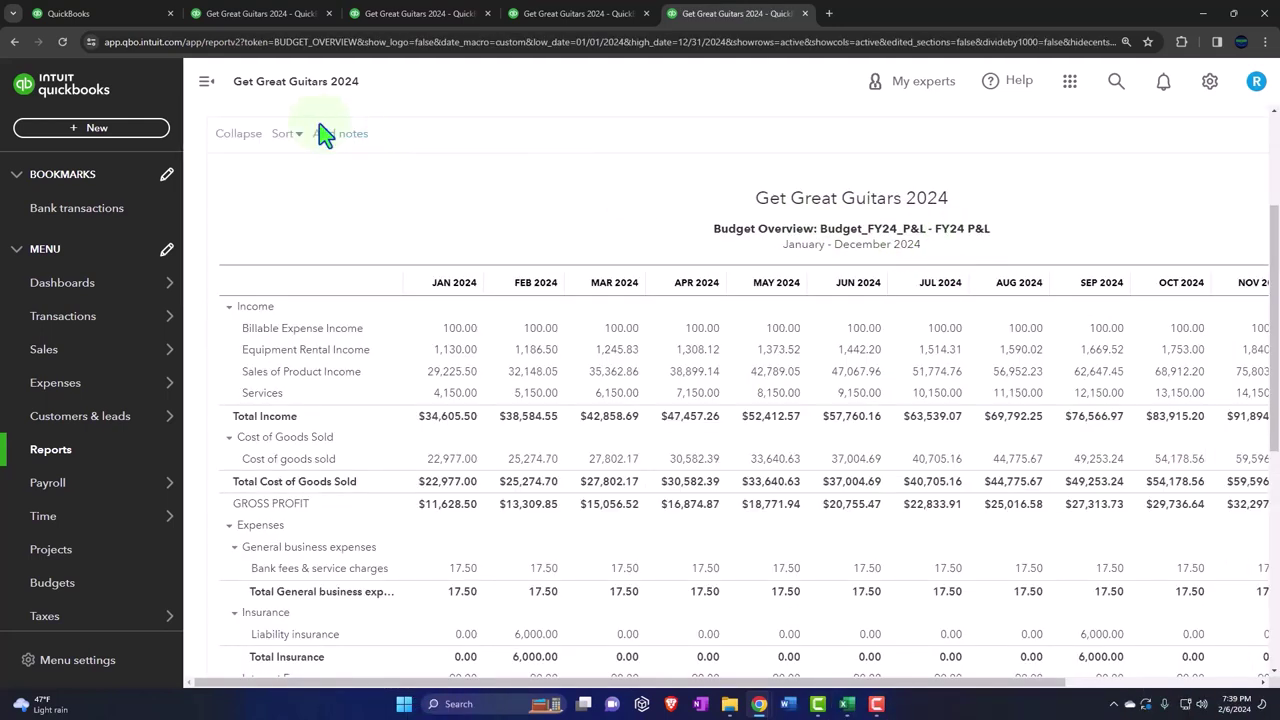
{"action": "left_click", "coordinate": [206, 81]}
{"action": "left_click", "coordinate": [440, 360]}
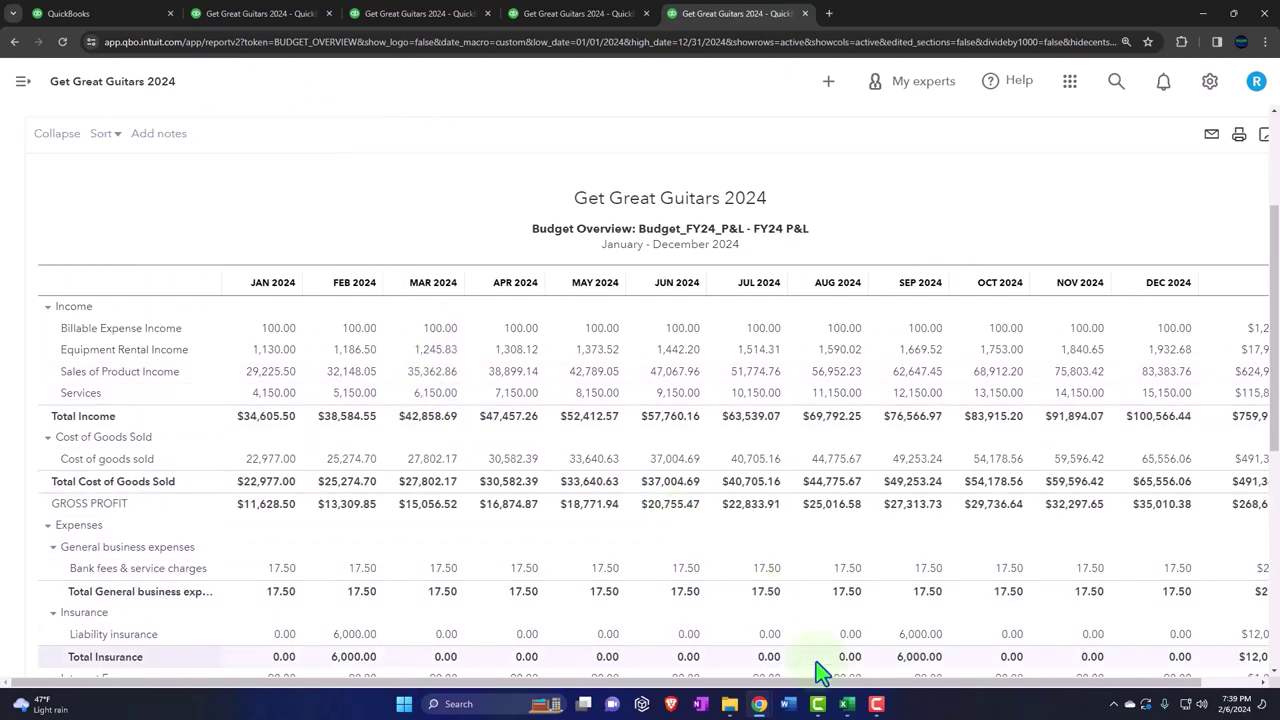
- Switch to the Excel Budget workbook, open Calculator in its always-on-top mode and place it over the sheet
{"action": "left_click", "coordinate": [846, 704]}
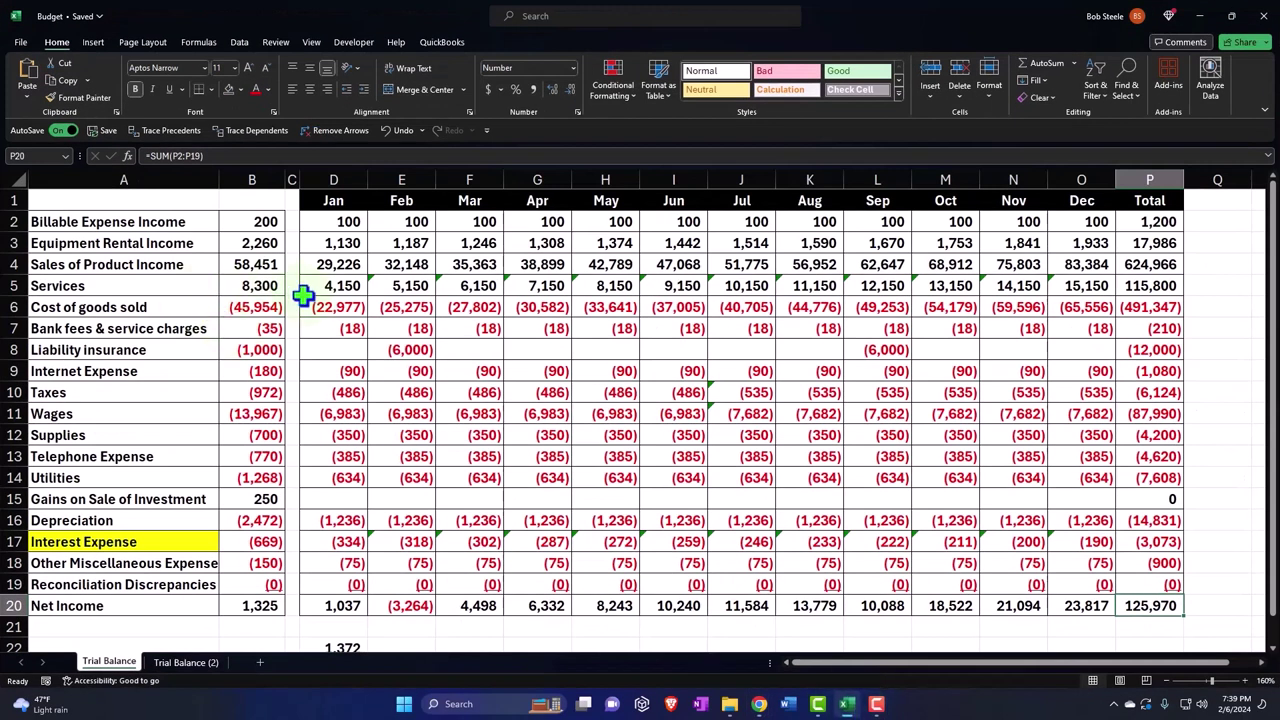
{"action": "left_click", "coordinate": [456, 700]}
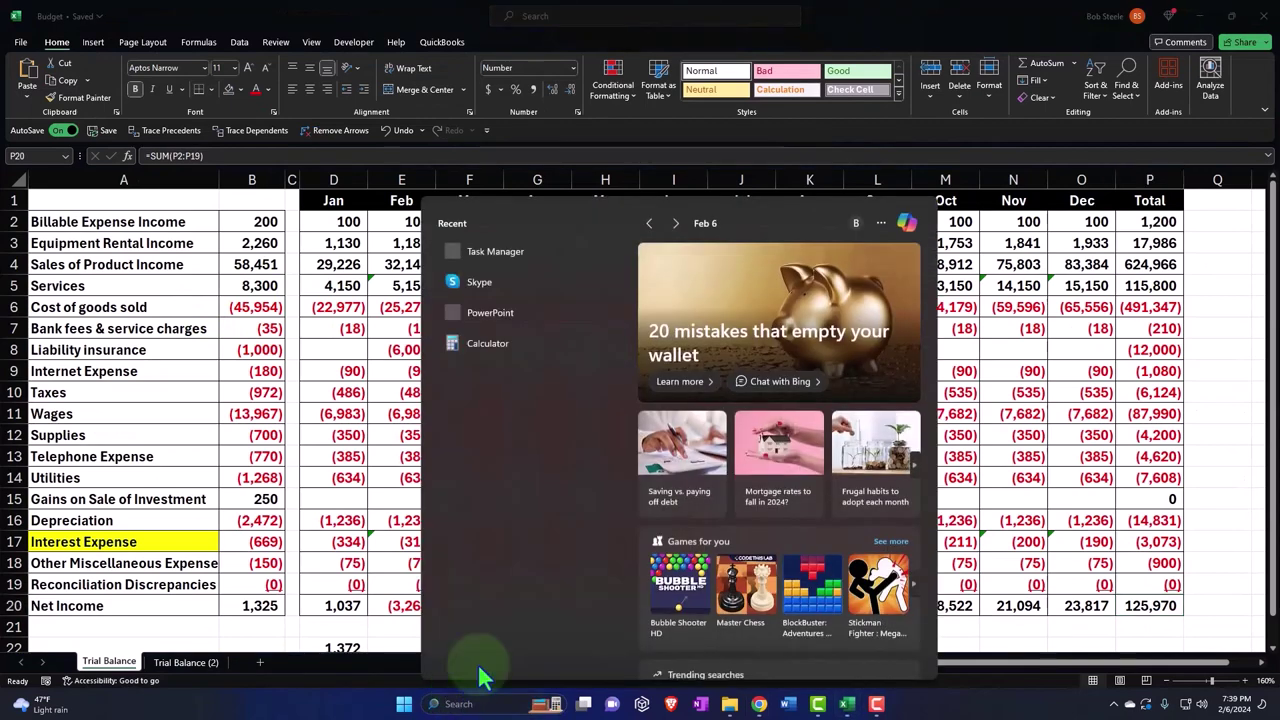
{"action": "left_click", "coordinate": [480, 348]}
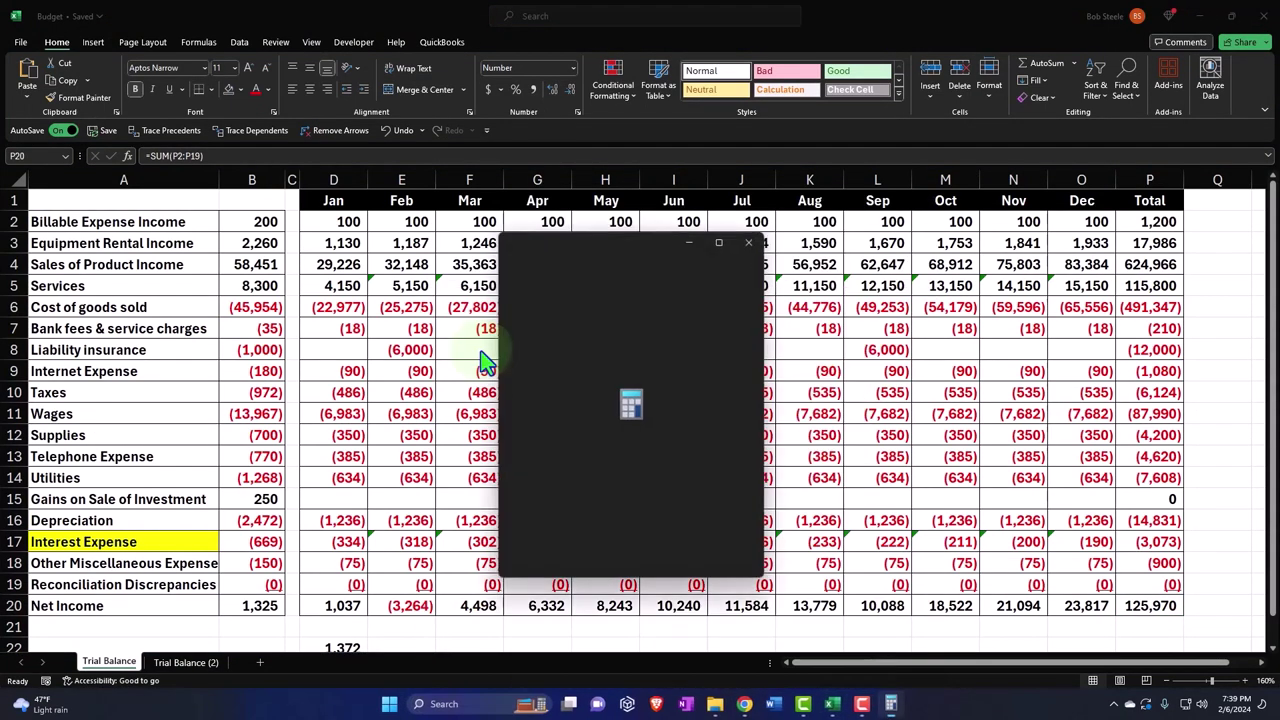
{"action": "left_click", "coordinate": [600, 266]}
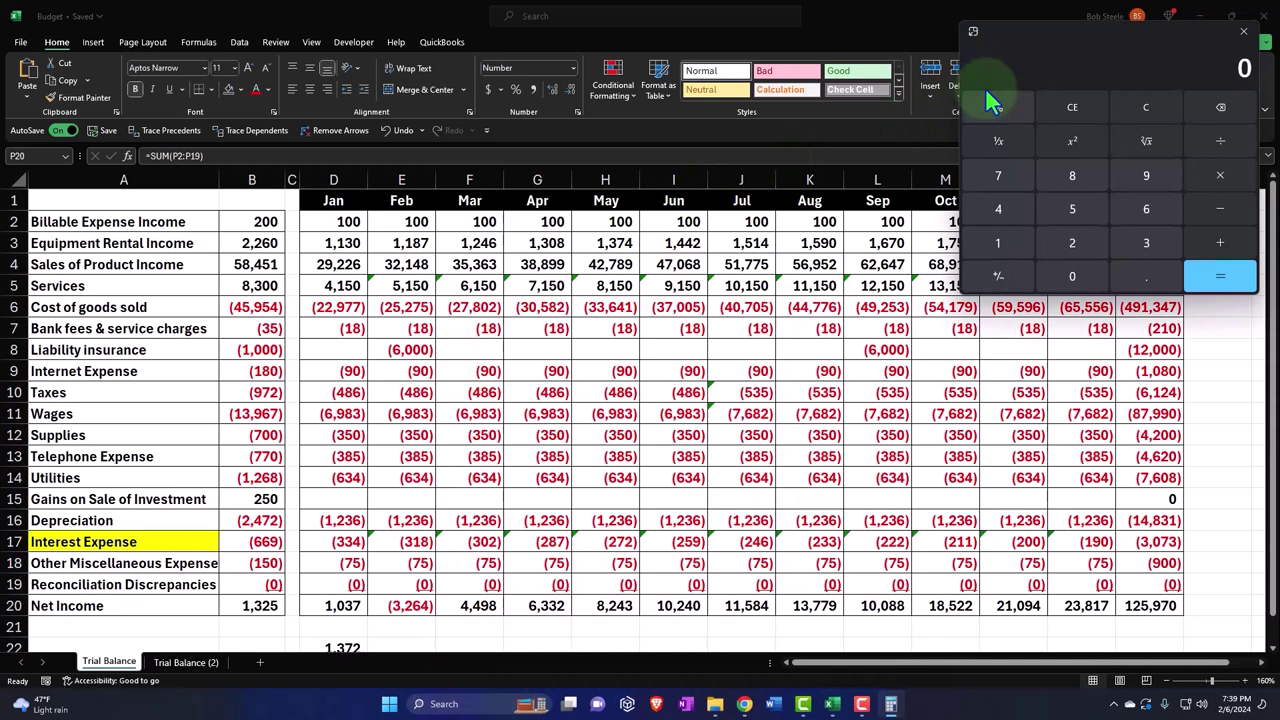
{"action": "left_click_drag", "start_coordinate": [1030, 39], "coordinate": [657, 232]}
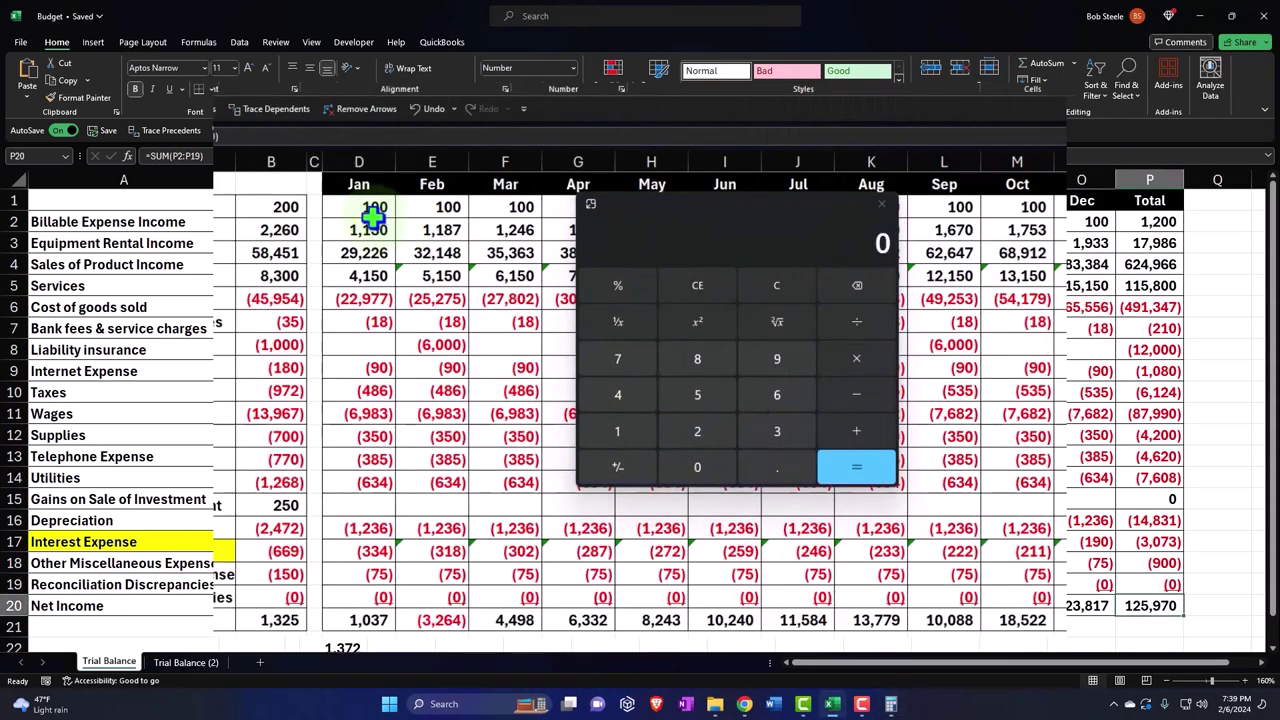
- Select the January income cells D2:D5 to get their sum and enter 34606 in Calculator
{"action": "left_click_drag", "start_coordinate": [357, 210], "coordinate": [360, 272]}
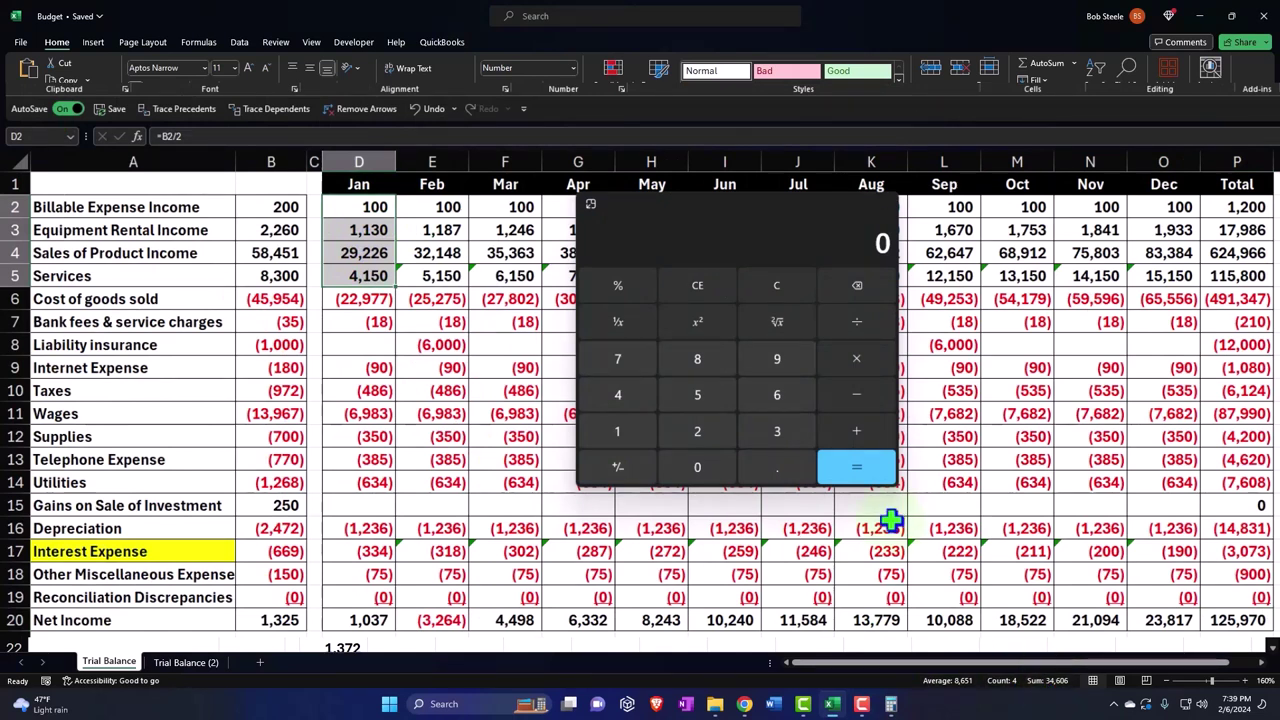
{"action": "left_click", "coordinate": [782, 285]}
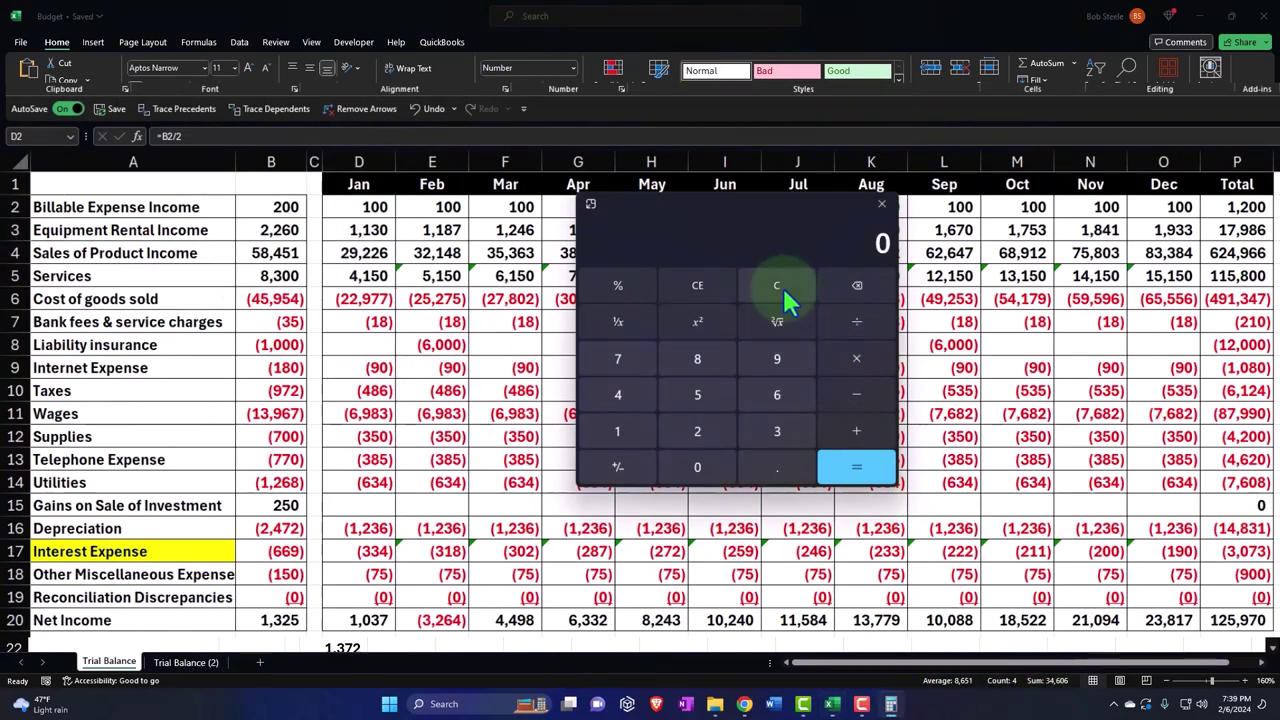
{"action": "type", "text": "34606"}
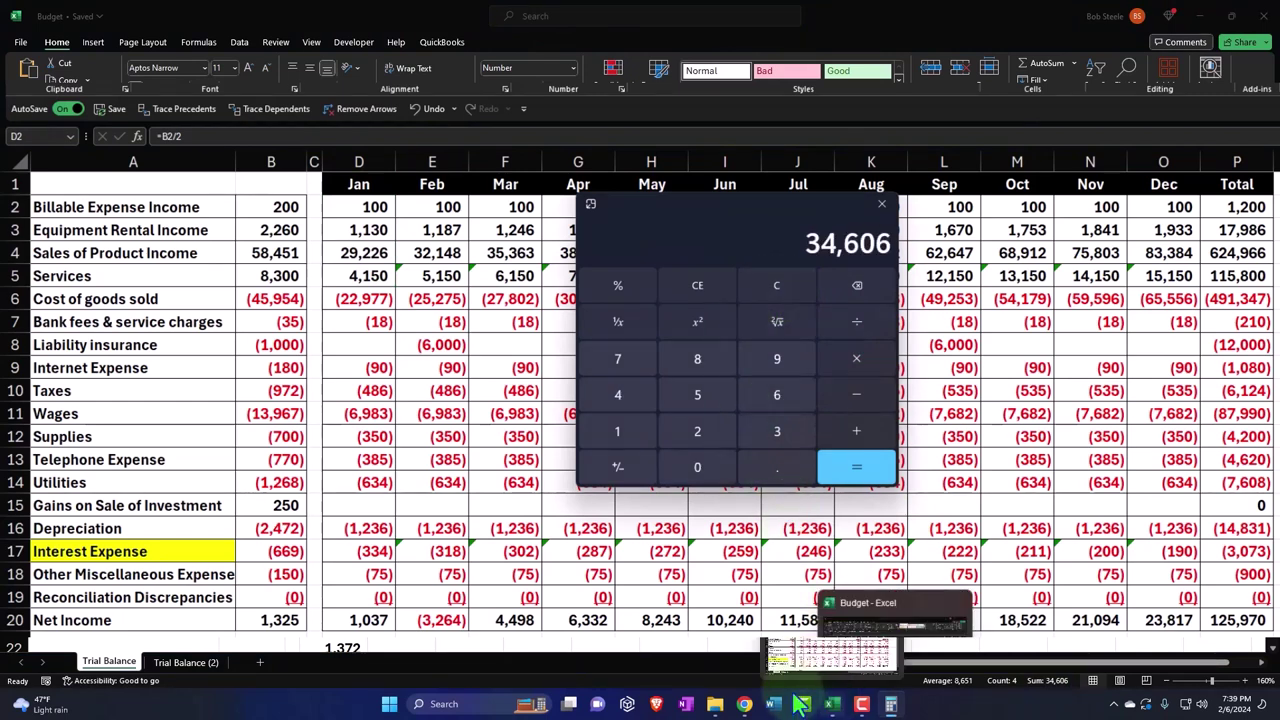
- Compare January's total income and net income between the QuickBooks Budget Overview report and the Excel Budget sheet
{"action": "left_click", "coordinate": [832, 704]}
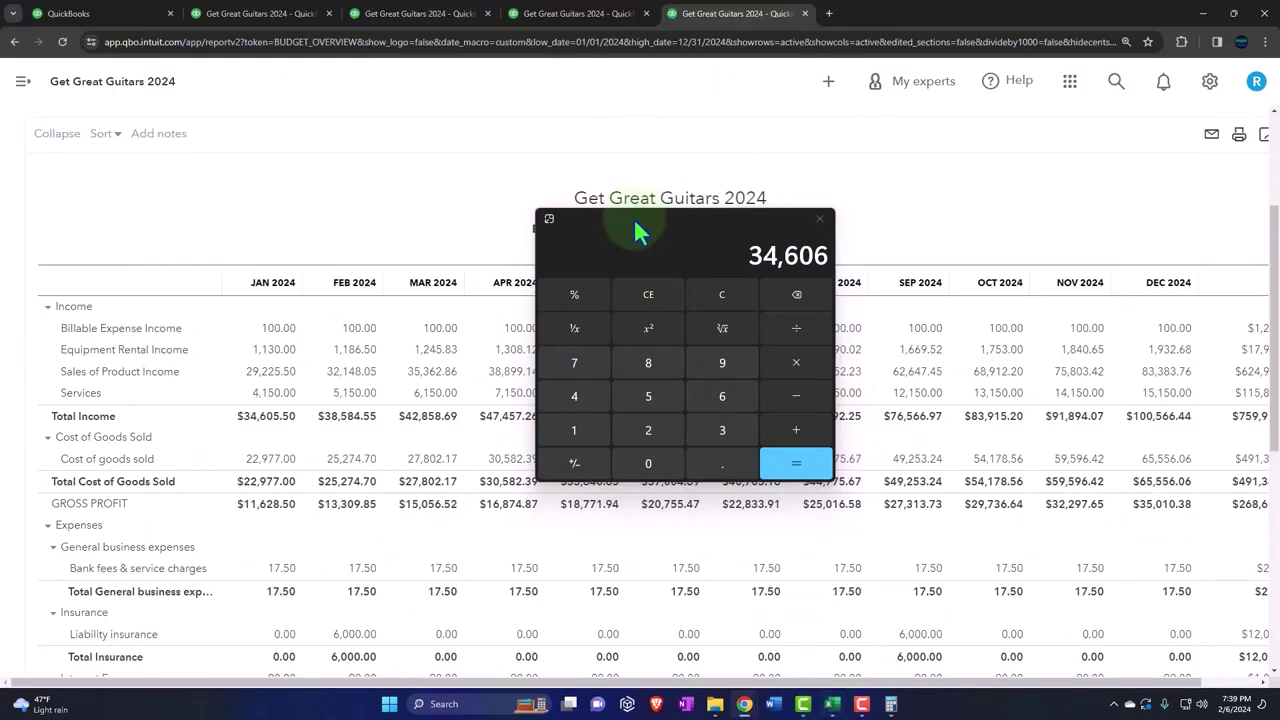
{"action": "left_click_drag", "start_coordinate": [634, 218], "coordinate": [699, 262]}
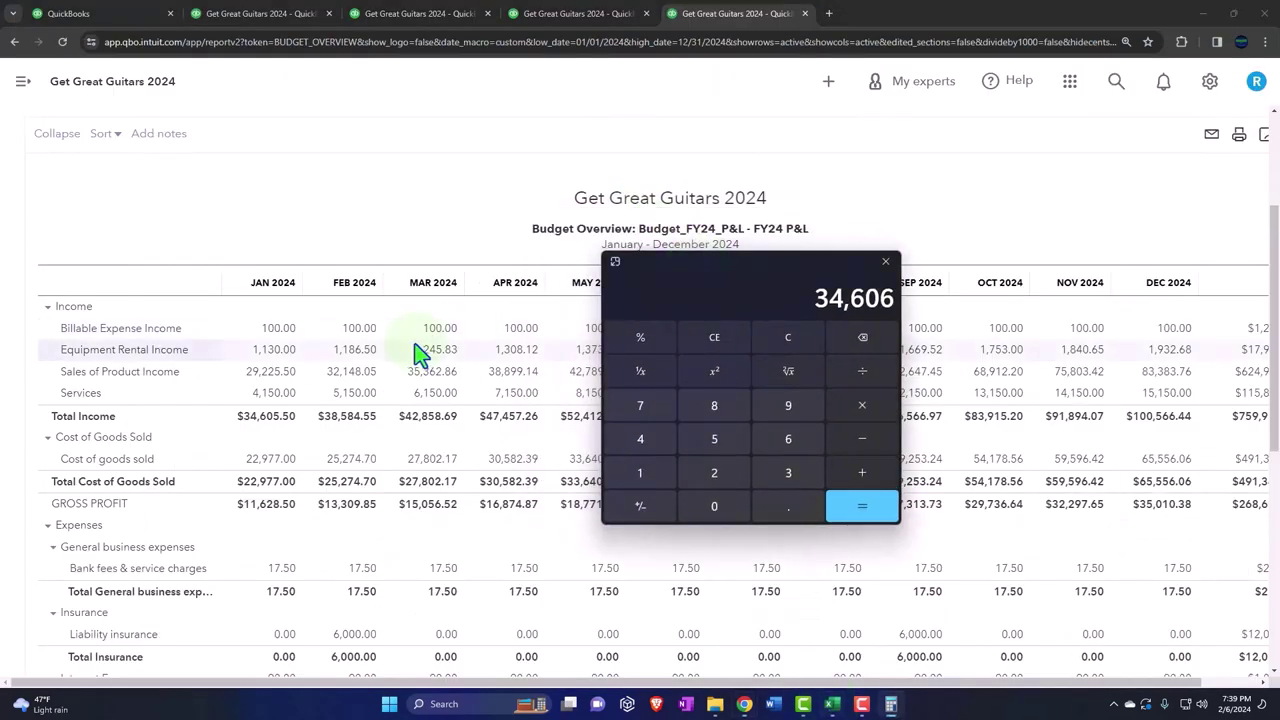
{"action": "scroll", "coordinate": [420, 355], "scroll_direction": "down", "scroll_amount": 2}
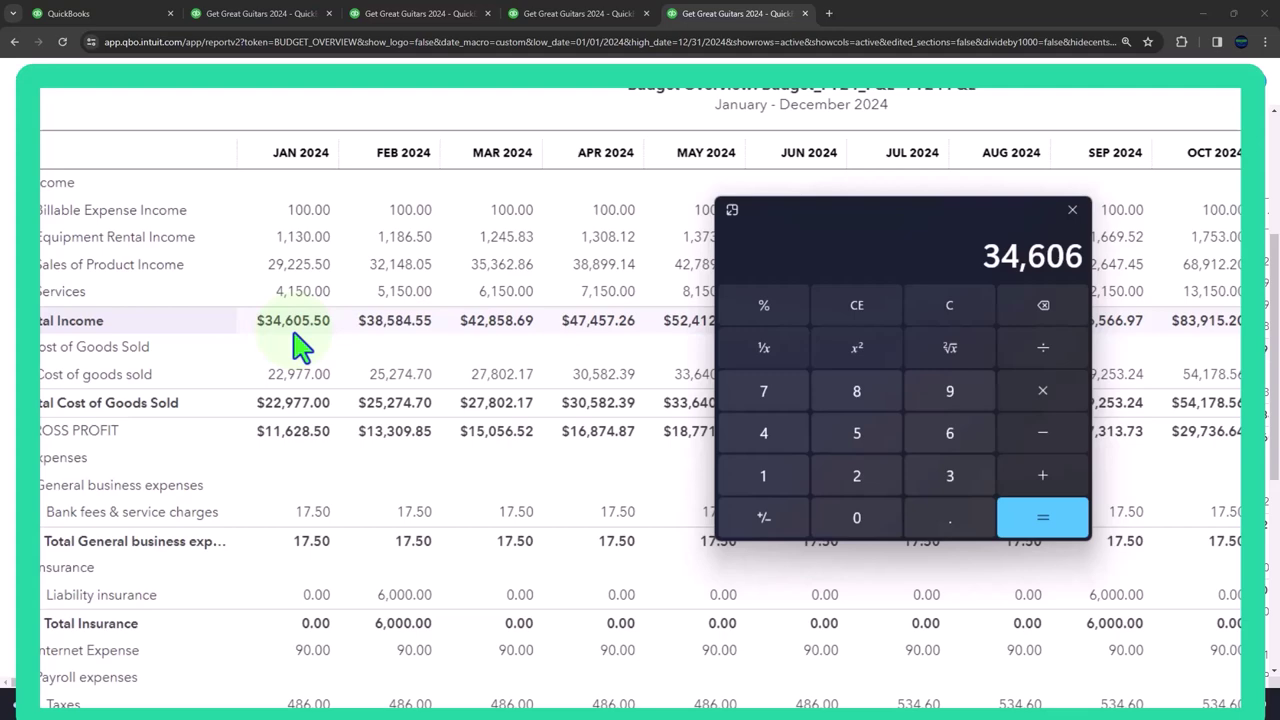
{"action": "scroll", "coordinate": [295, 345], "scroll_direction": "down", "scroll_amount": 5}
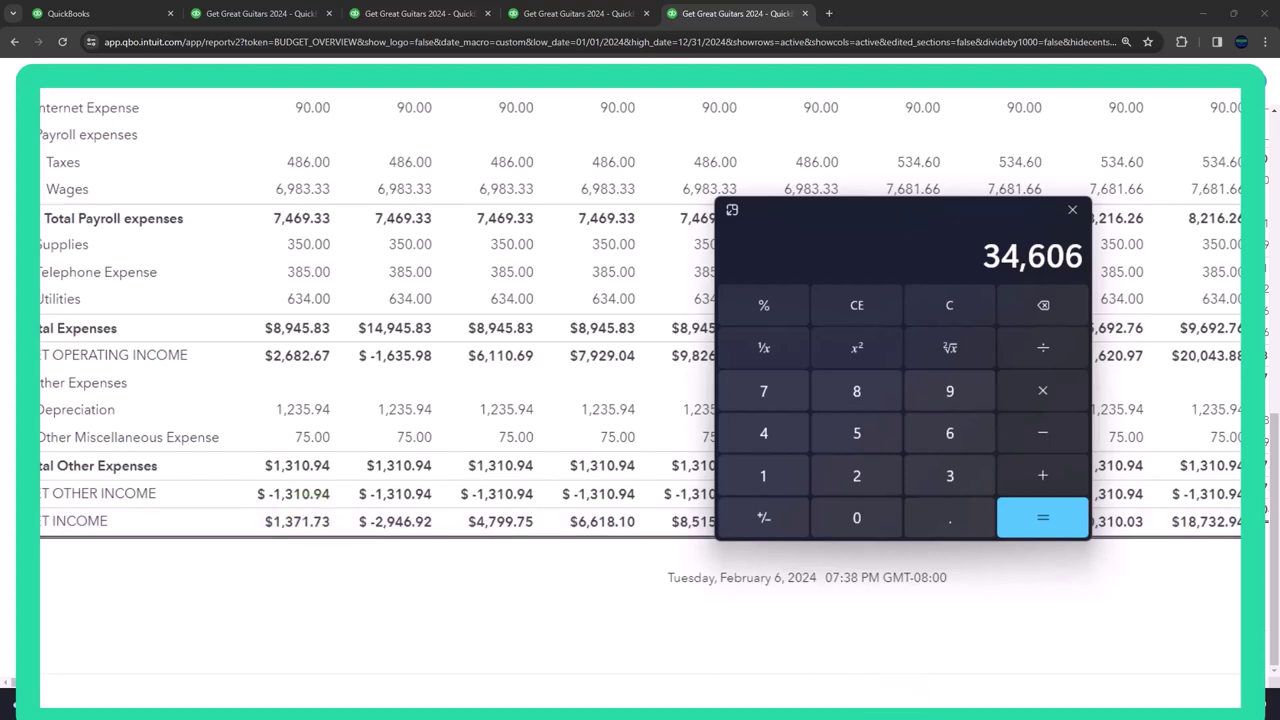
{"action": "key", "text": "alt+Tab"}
{"action": "scroll", "coordinate": [410, 595], "scroll_direction": "down", "scroll_amount": 1}
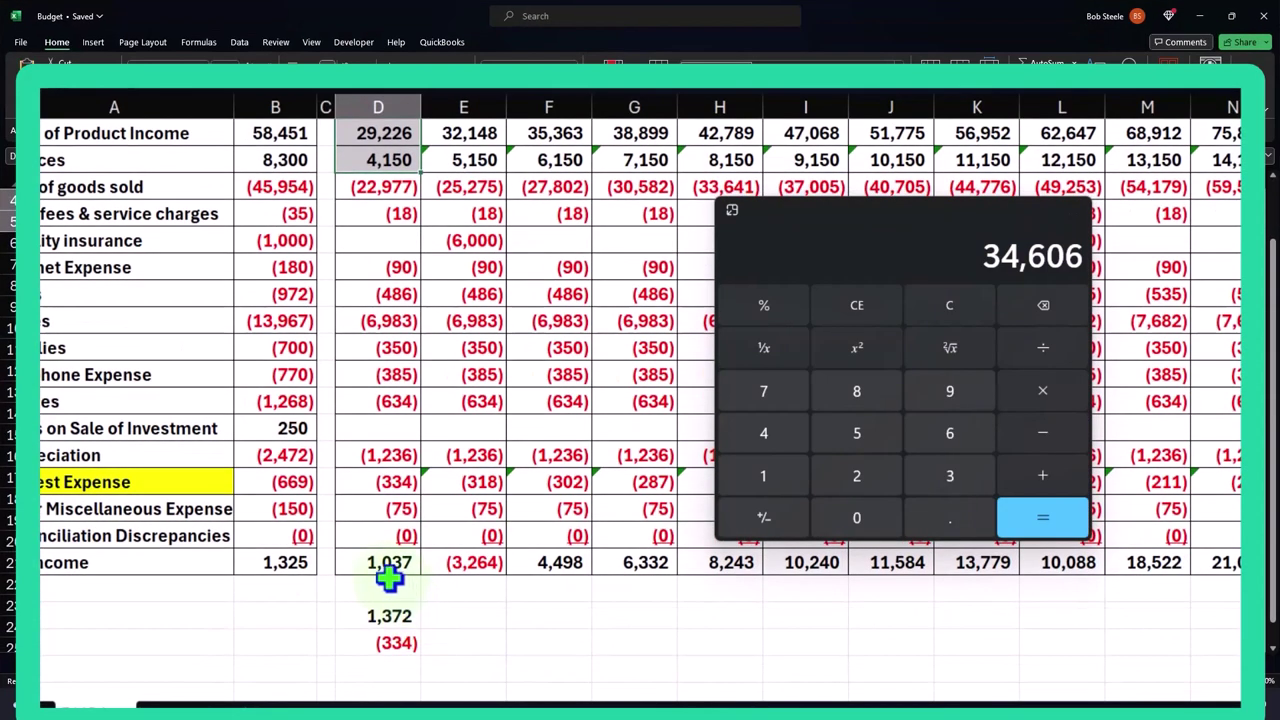
{"action": "key", "text": "alt+Tab"}
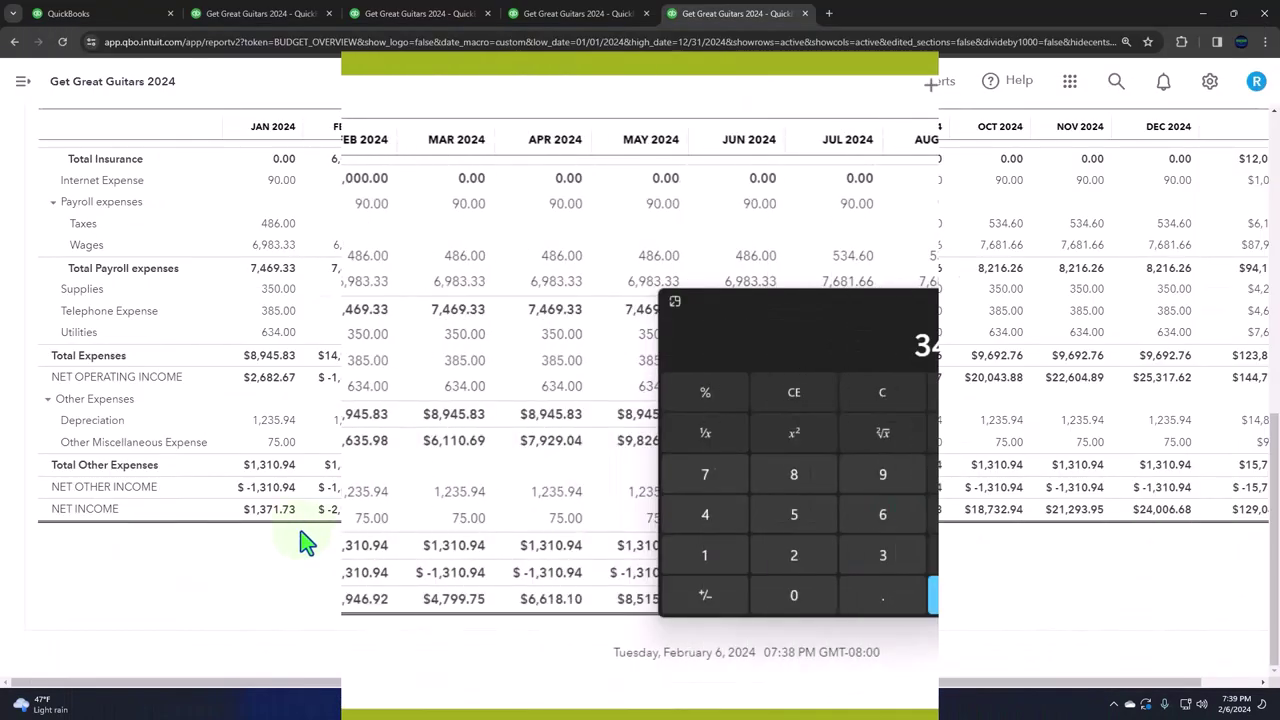
- Review the Budget Overview report from income to net income, collapsing and re-expanding the Expenses section along the way
{"action": "scroll", "coordinate": [300, 700], "scroll_direction": "up", "scroll_amount": 5}
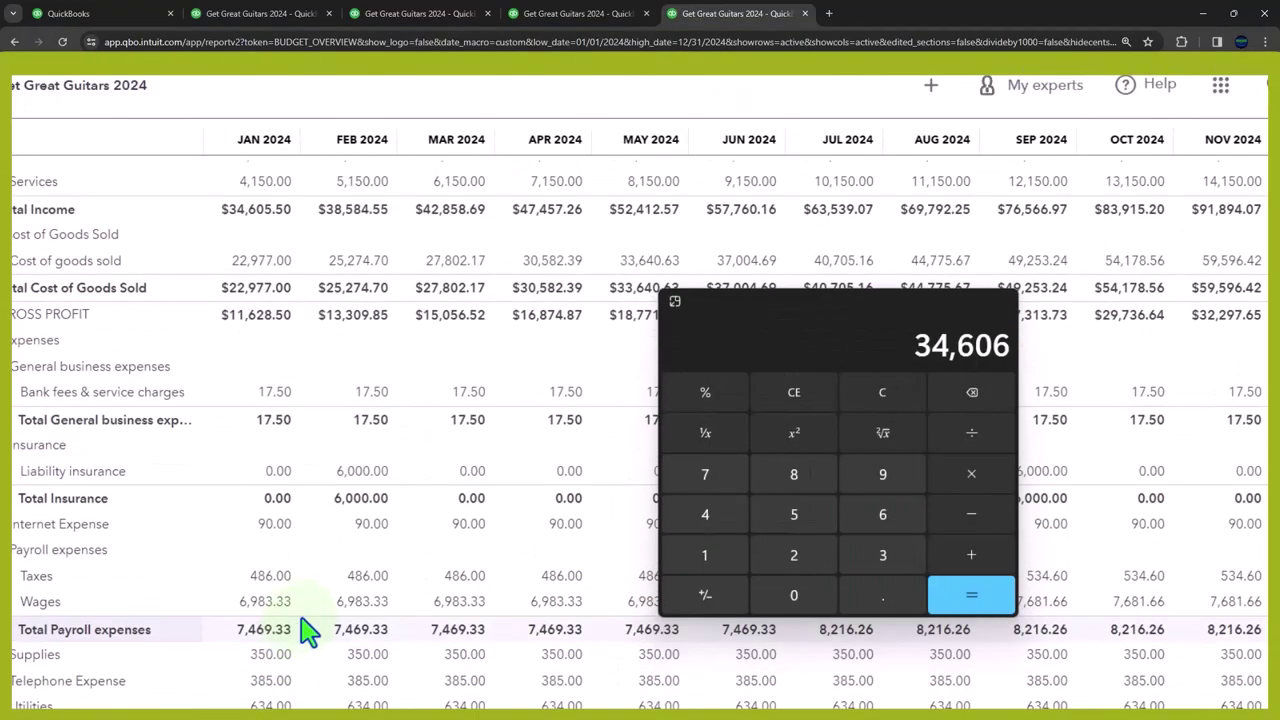
{"action": "scroll", "coordinate": [310, 600], "scroll_direction": "up", "scroll_amount": 3}
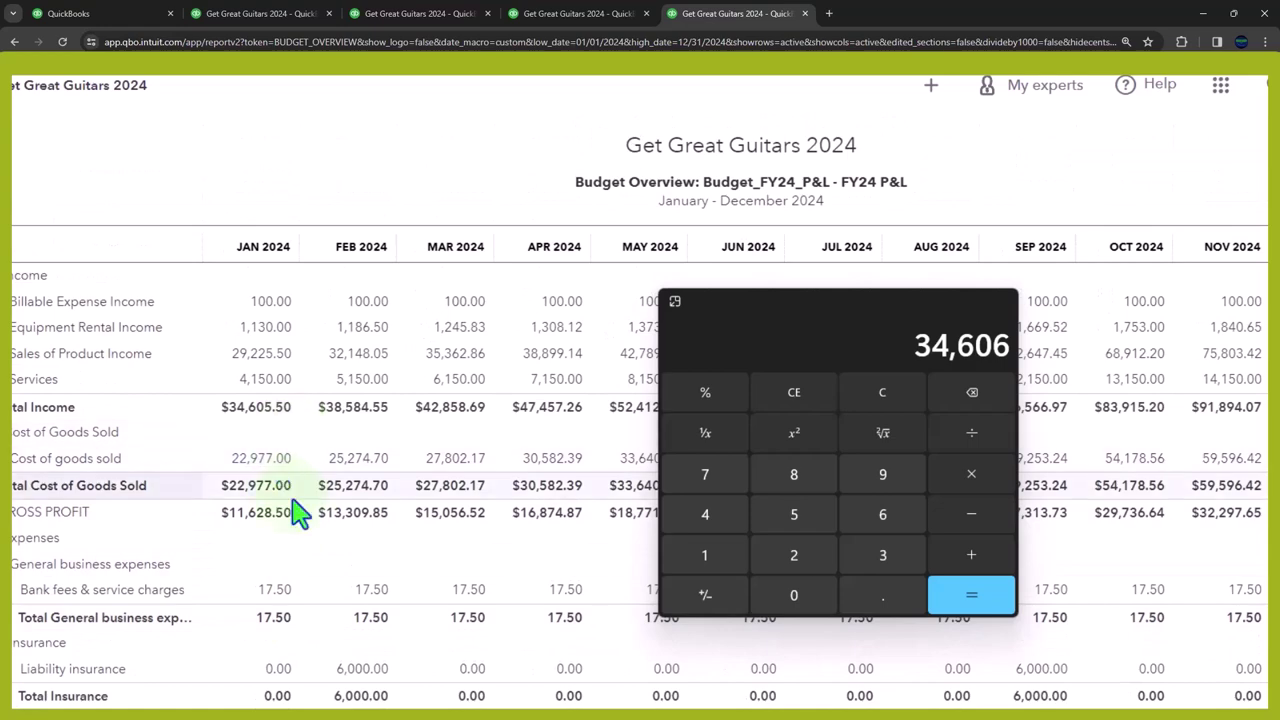
{"action": "scroll", "coordinate": [298, 518], "scroll_direction": "down", "scroll_amount": 1}
{"action": "scroll", "coordinate": [297, 514], "scroll_direction": "down", "scroll_amount": 1}
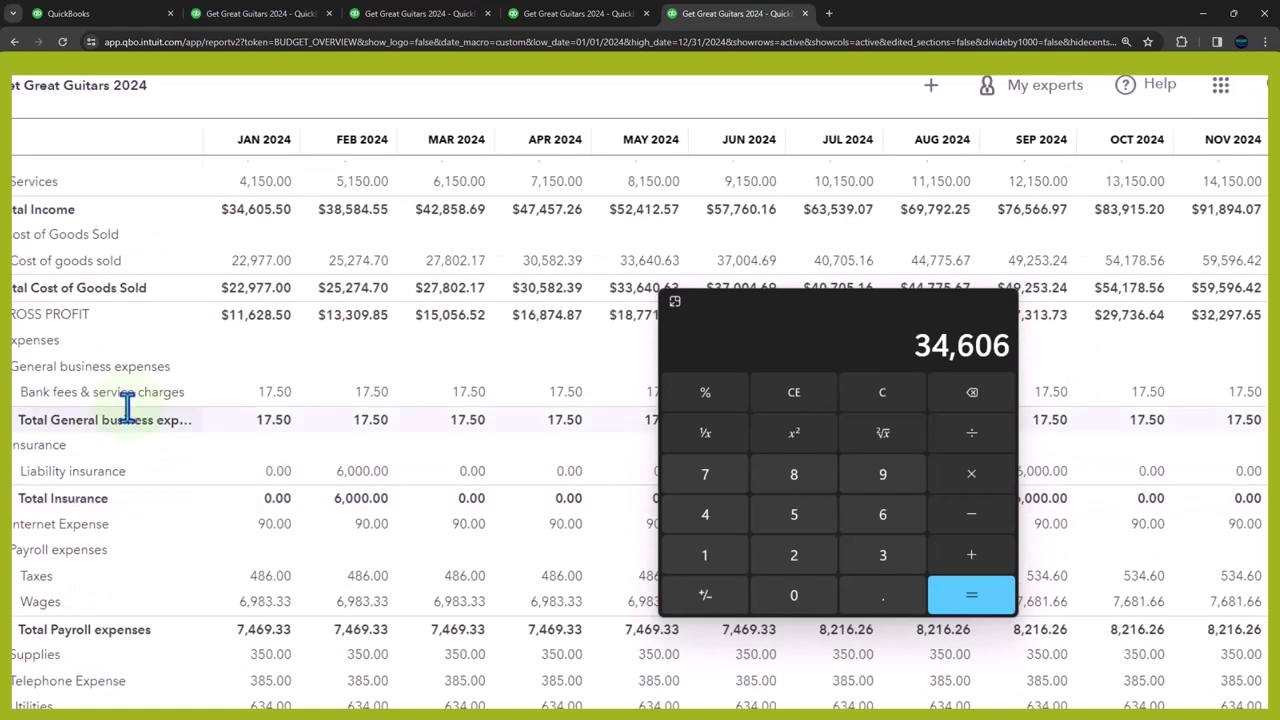
{"action": "left_click", "coordinate": [35, 340]}
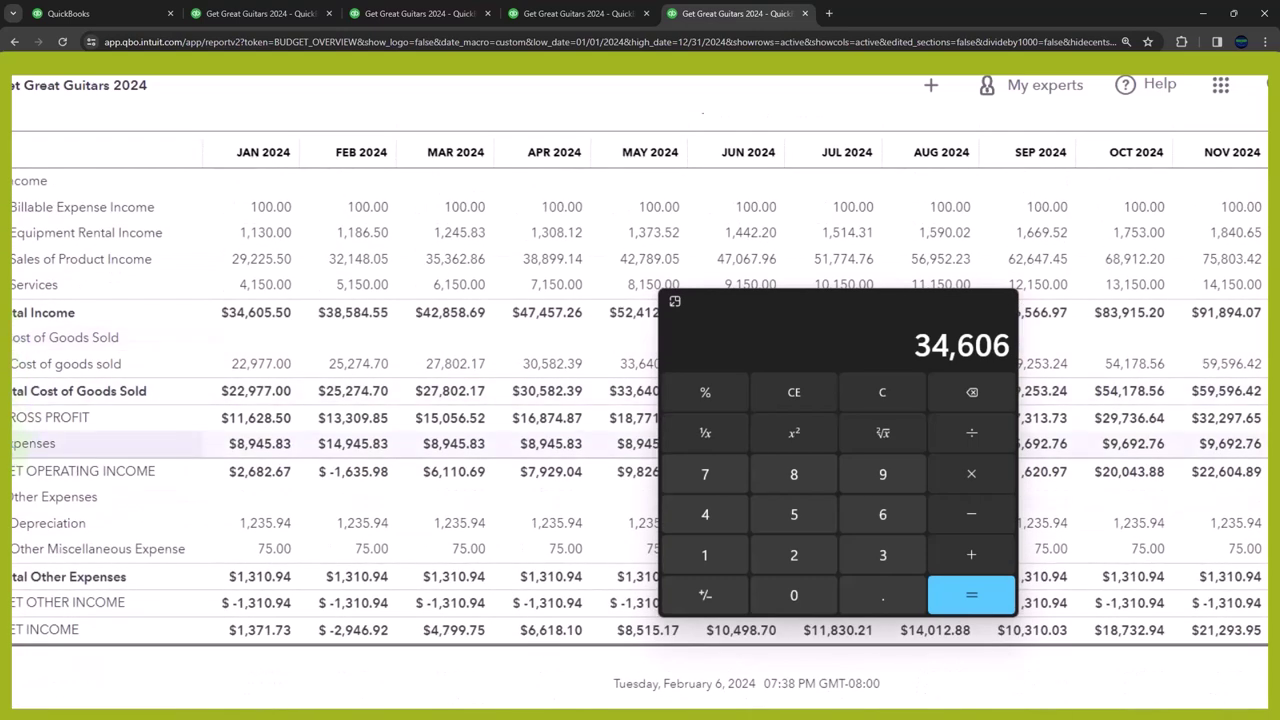
{"action": "left_click", "coordinate": [35, 443]}
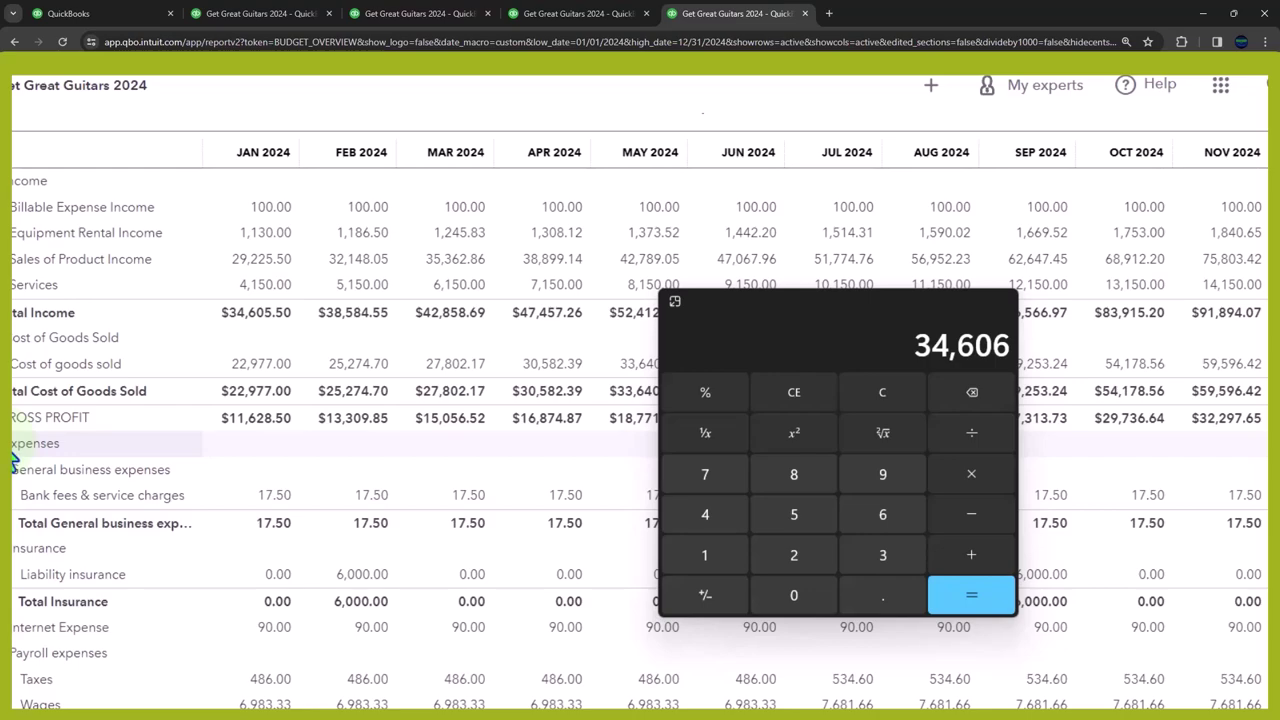
{"action": "scroll", "coordinate": [12, 460], "scroll_direction": "down", "scroll_amount": 5}
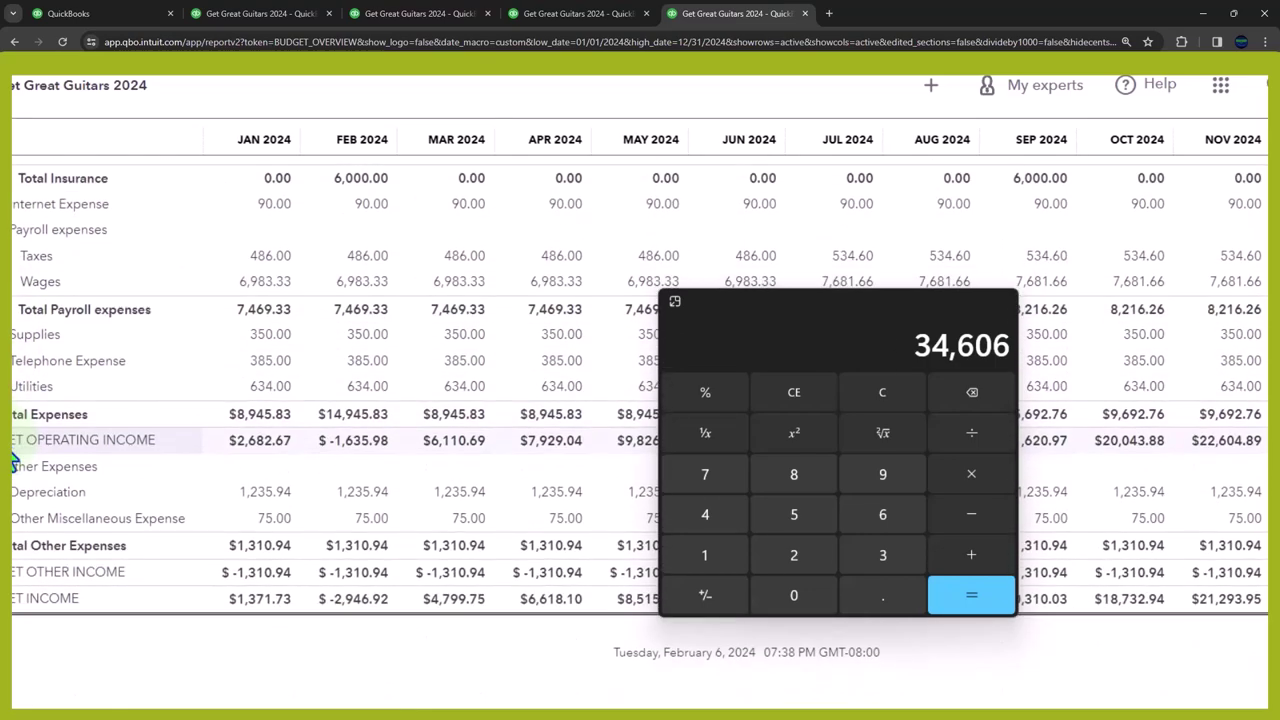
- Clear Calculator, enter the Excel sheet's January net income of 1037 and return to the QuickBooks Budget Overview report
{"action": "left_click", "coordinate": [831, 704]}
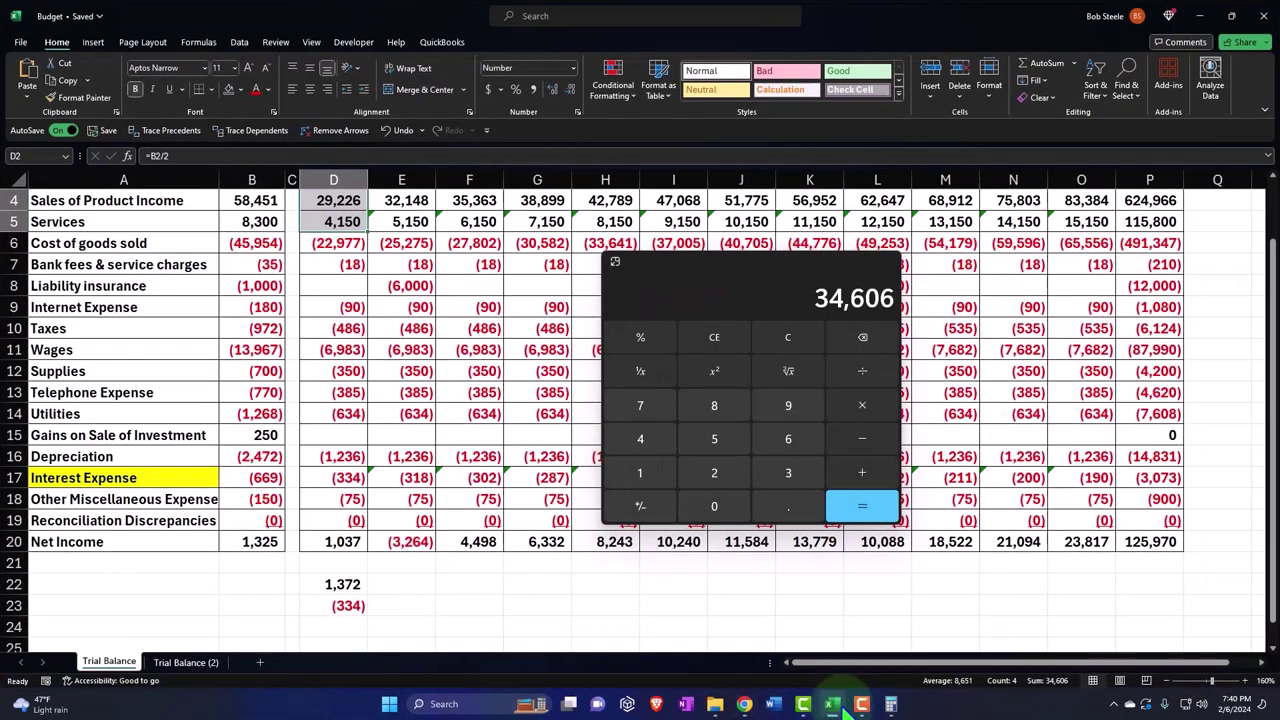
{"action": "left_click", "coordinate": [786, 339]}
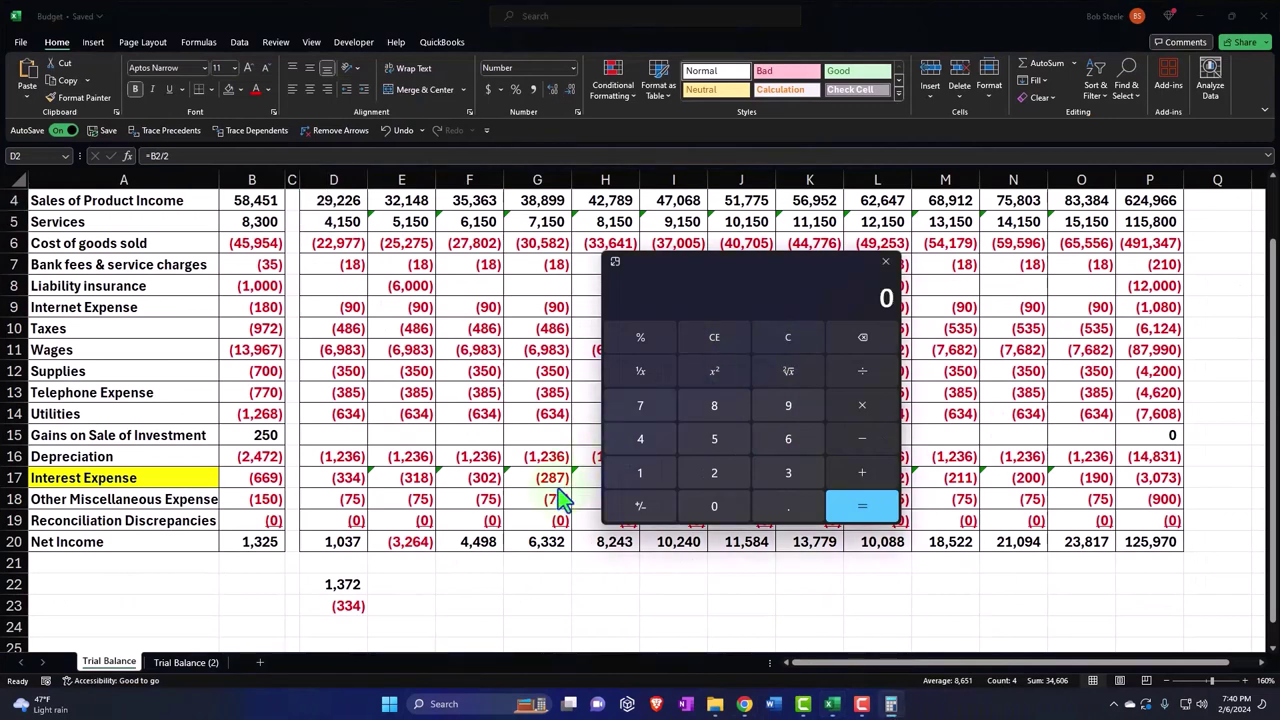
{"action": "type", "text": "1037"}
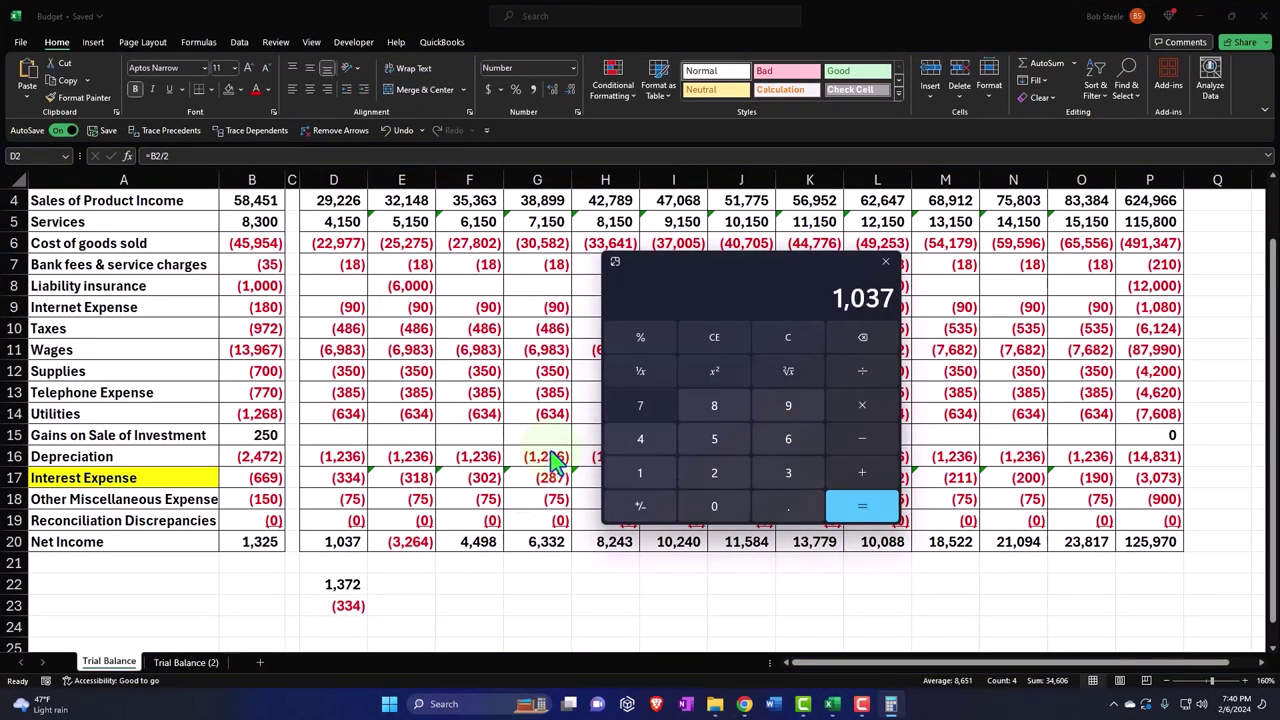
{"action": "left_click", "coordinate": [833, 705]}
{"action": "left_click", "coordinate": [835, 705]}
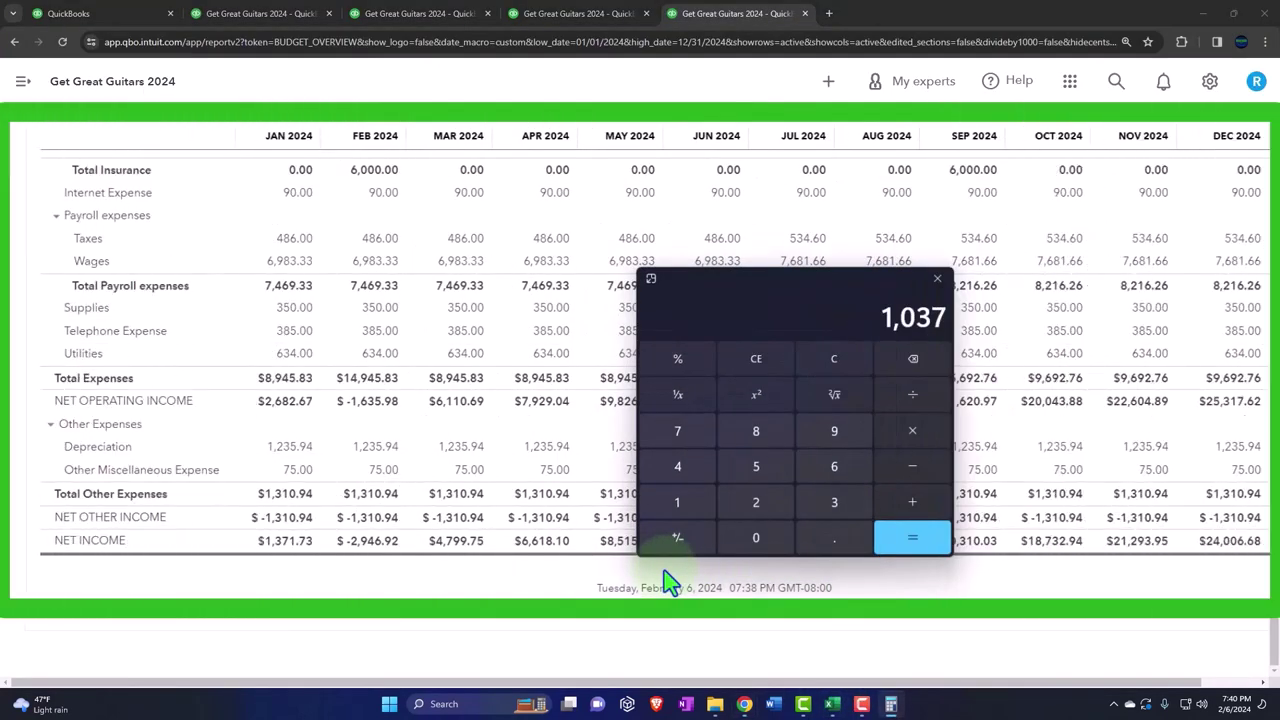
- Subtract the Budget Overview report's January net income of 1,371.73 from the 1,037 in Calculator
{"action": "key", "text": "Escape"}
{"action": "type", "text": "1,371.73"}
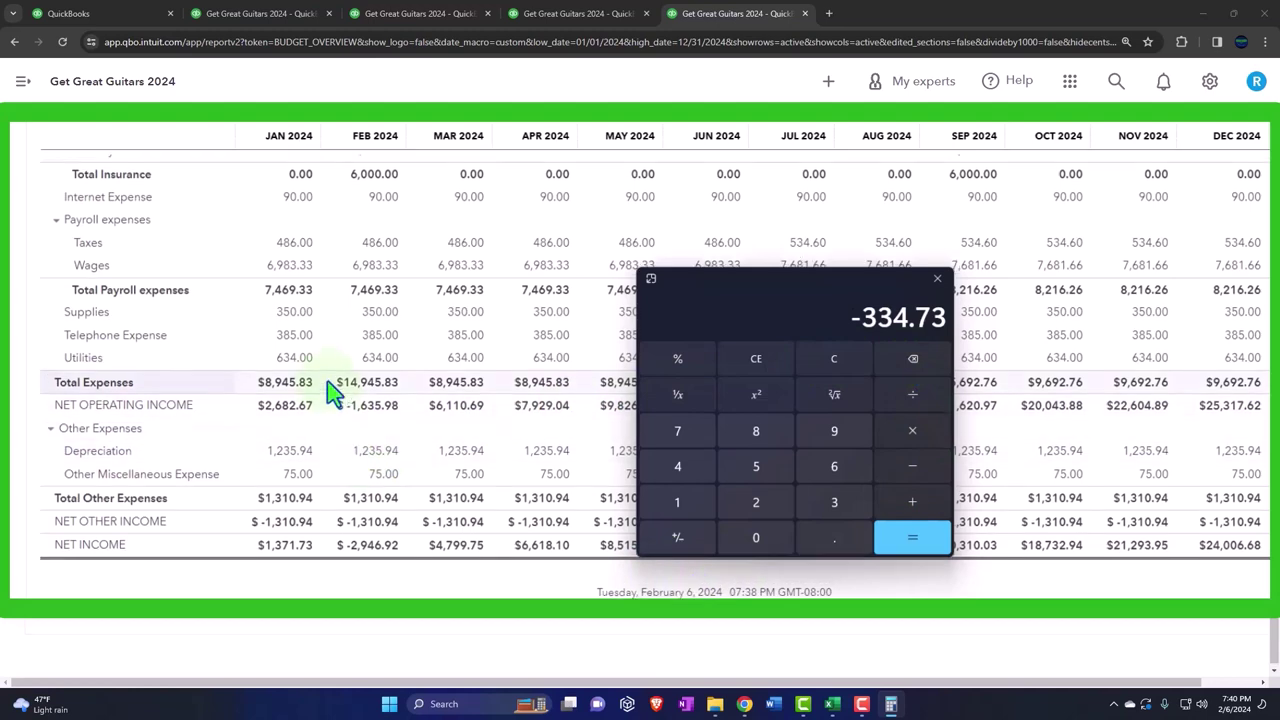
{"action": "scroll", "coordinate": [333, 393], "scroll_direction": "up", "scroll_amount": 1}
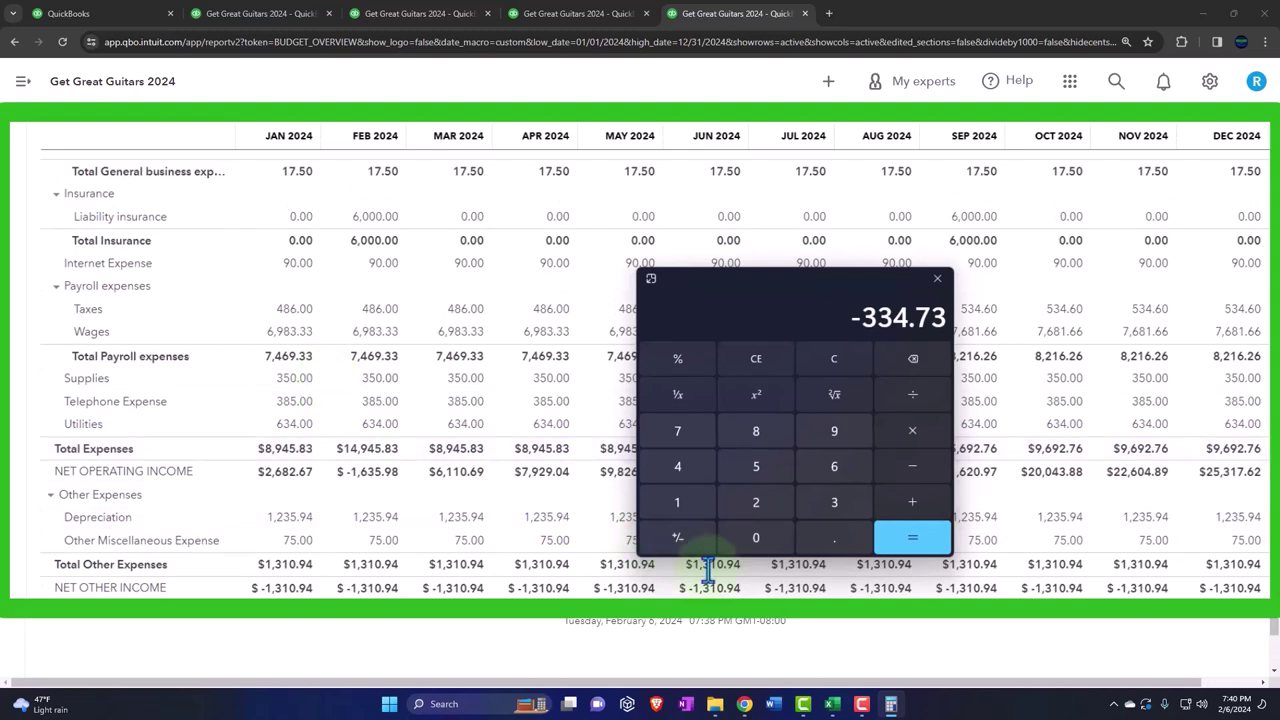
- Switch to the Excel Budget sheet and check the January Interest Expense in D17 and its label in A17 against the calculated difference
{"action": "left_click", "coordinate": [833, 704]}
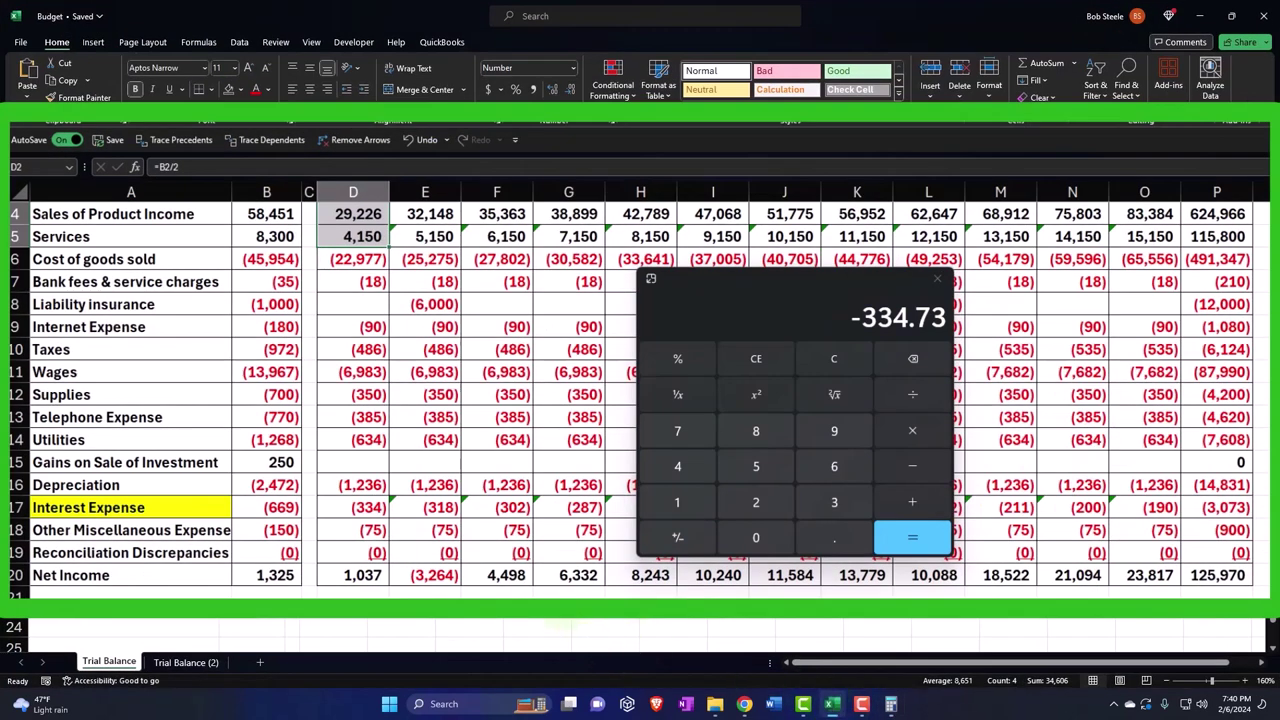
{"action": "left_click", "coordinate": [368, 507]}
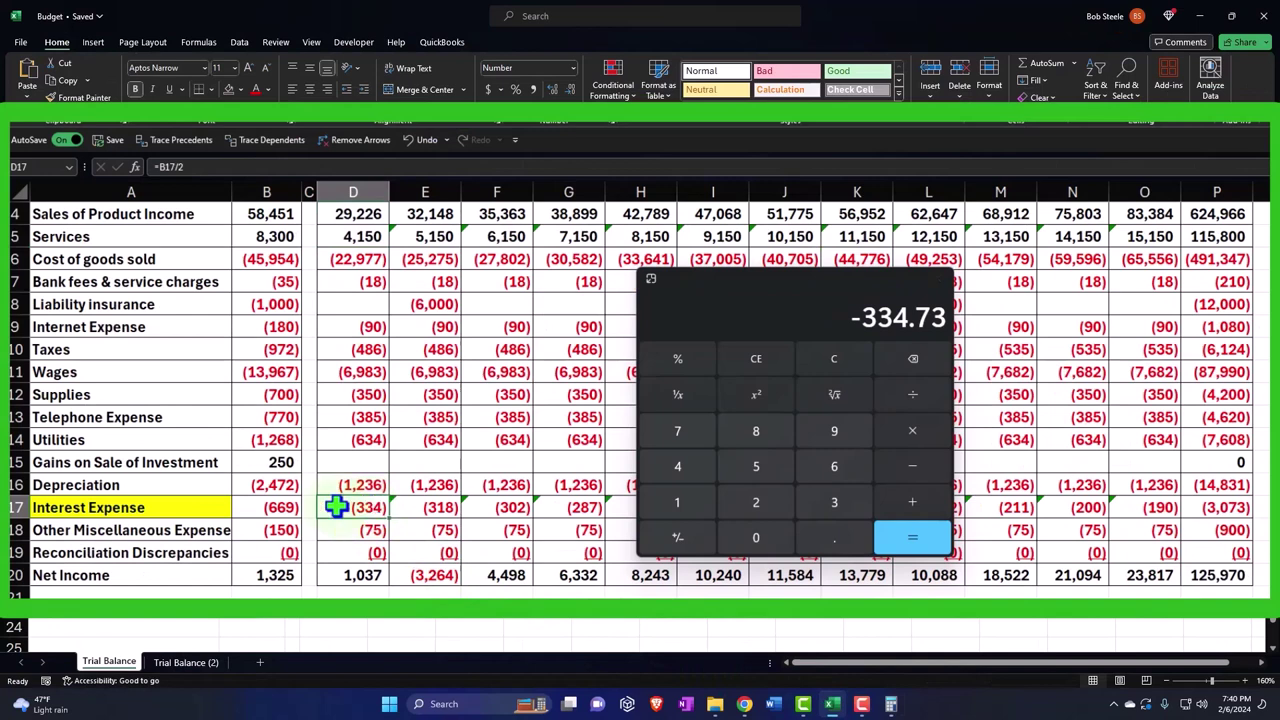
{"action": "left_click", "coordinate": [185, 505]}
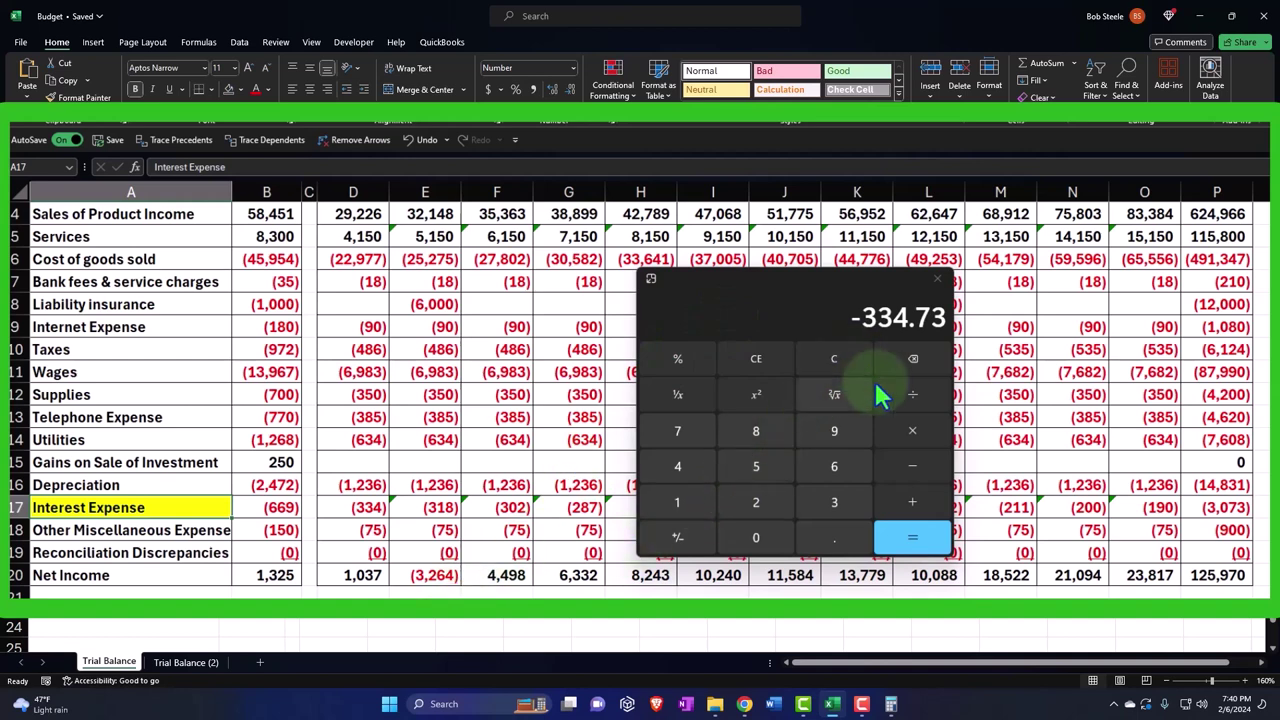
- Divide the Calculator difference by 2, move Calculator clear of the budget figures and select the Interest Expense label in A17
{"action": "left_click", "coordinate": [913, 395]}
{"action": "key", "text": "2"}
{"action": "key", "text": "Return"}
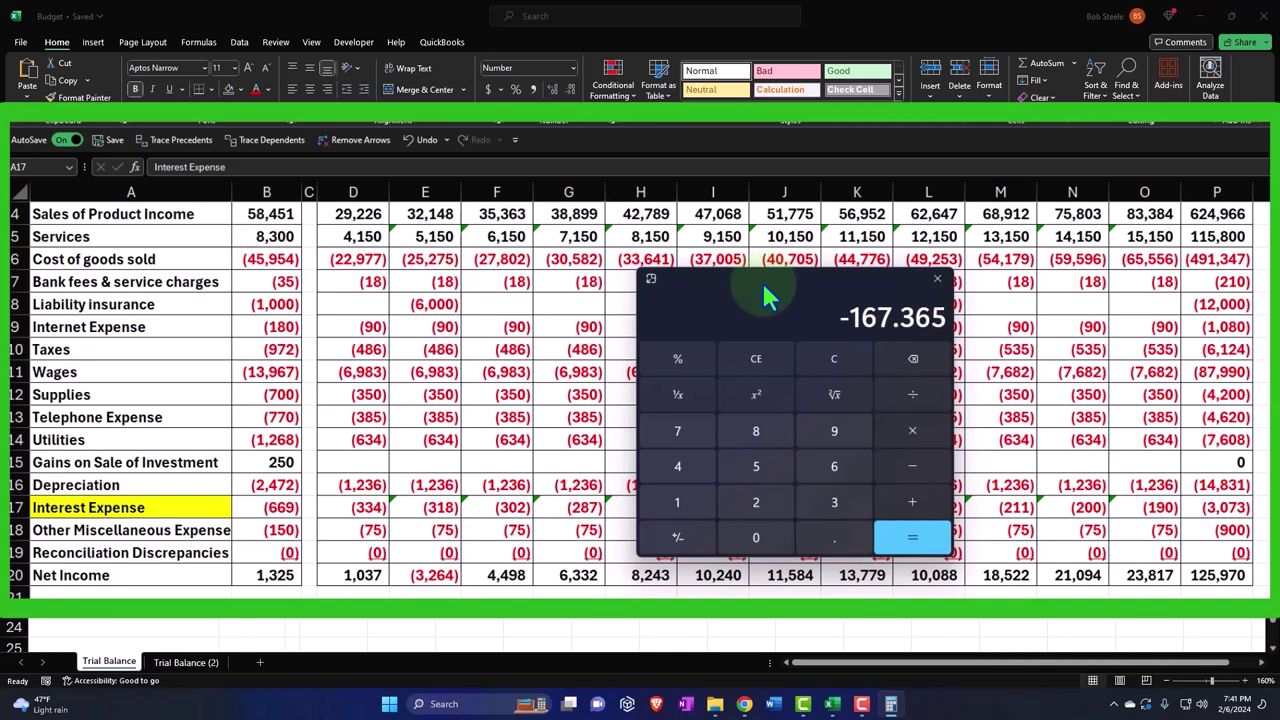
{"action": "left_click_drag", "start_coordinate": [763, 286], "coordinate": [1279, 288]}
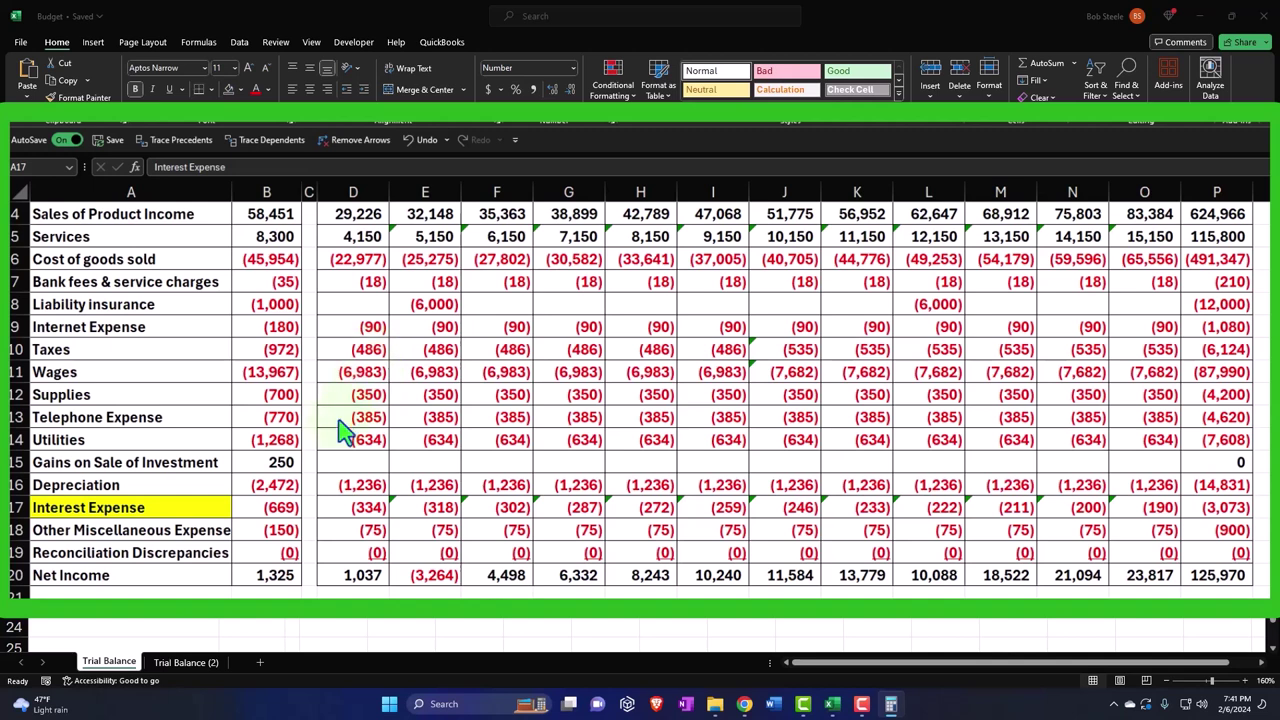
{"action": "left_click", "coordinate": [215, 512]}
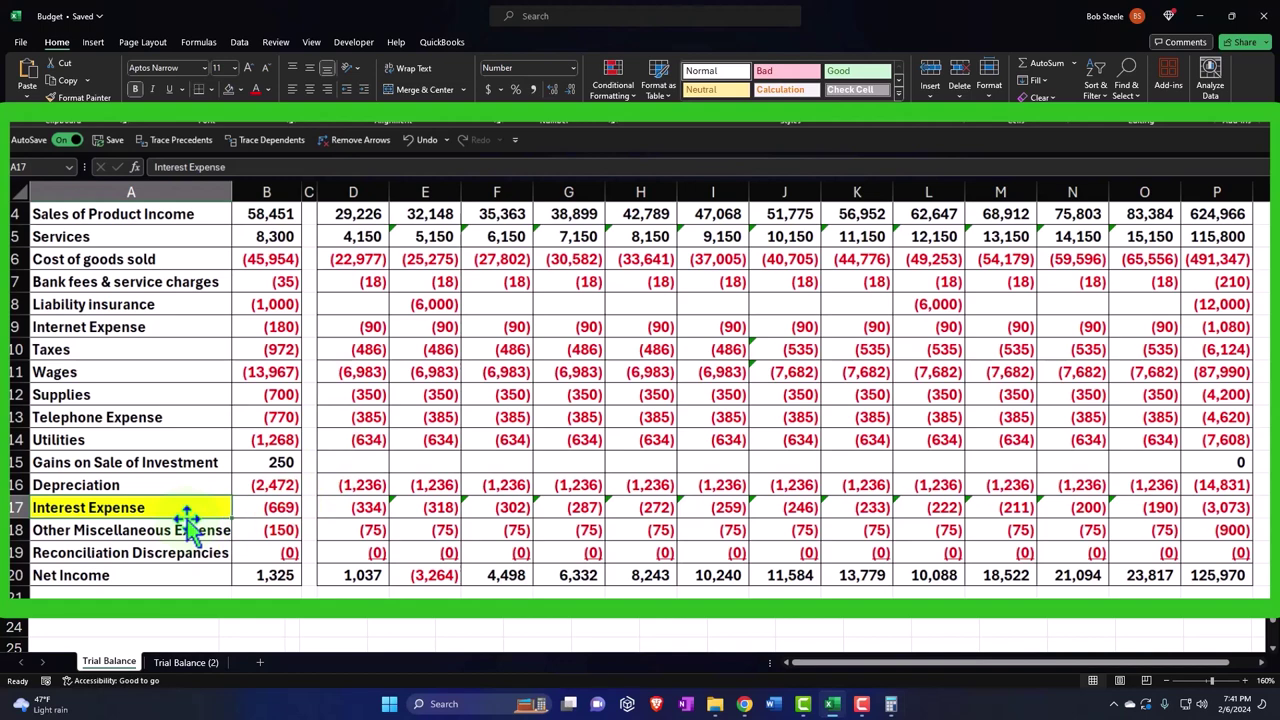
- Minimize Excel, return to the QuickBooks Budgets page and open the company settings options
{"action": "left_click", "coordinate": [1198, 22]}
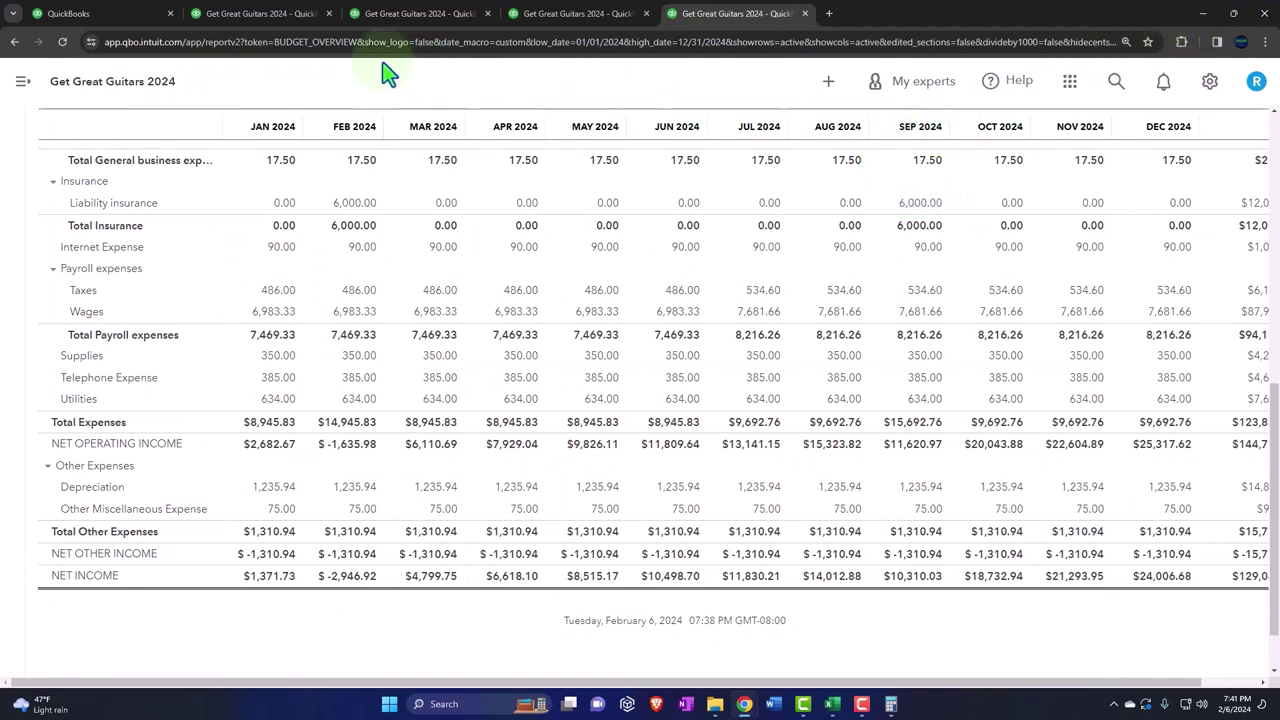
{"action": "left_click", "coordinate": [113, 20]}
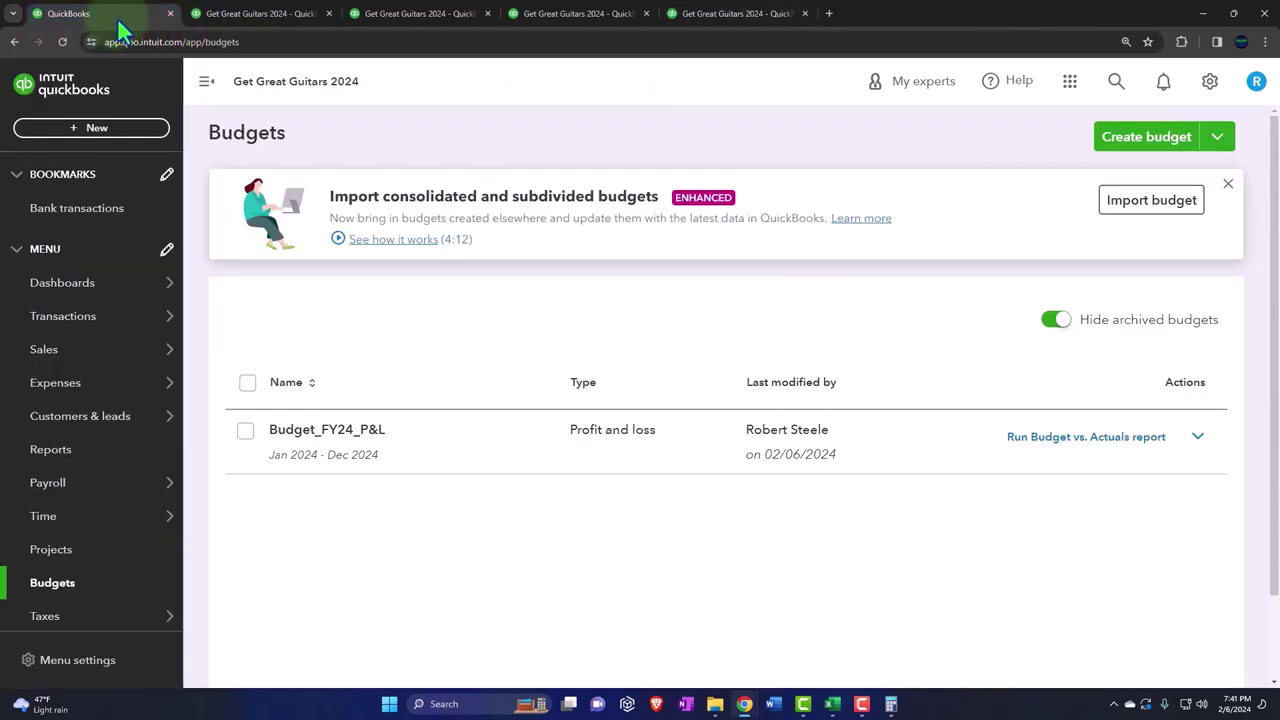
{"action": "left_click", "coordinate": [1210, 84]}
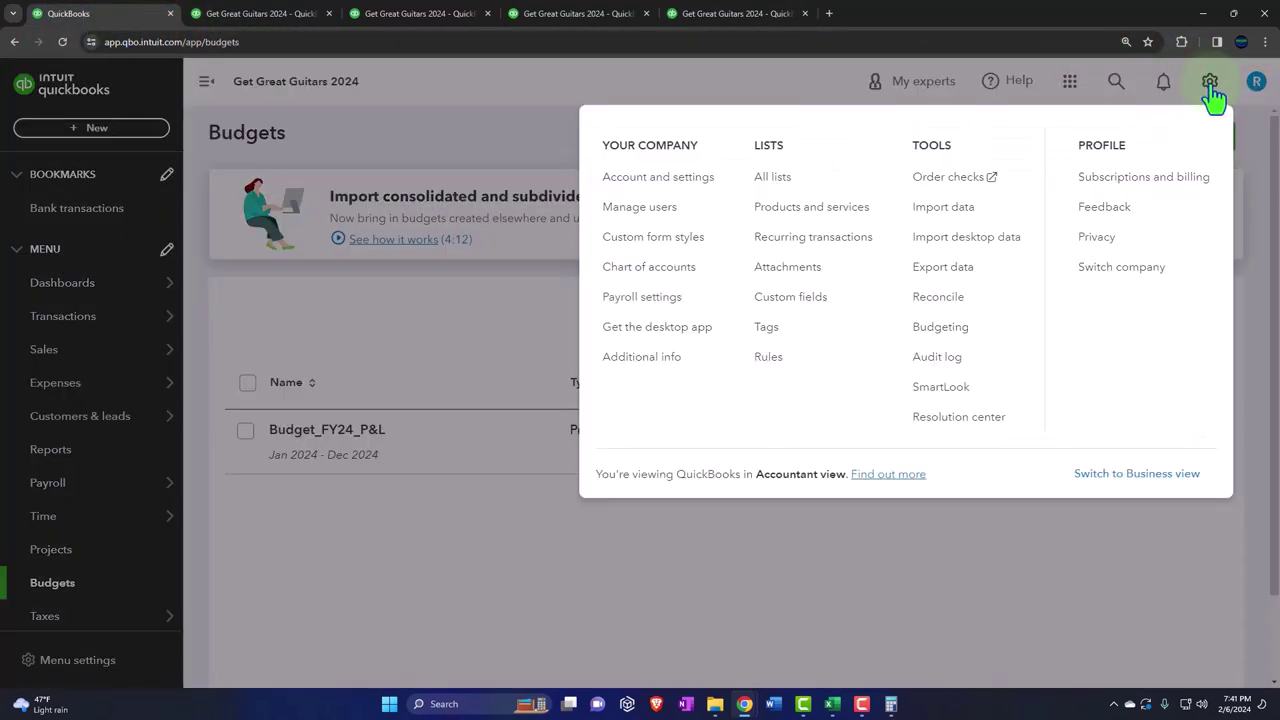